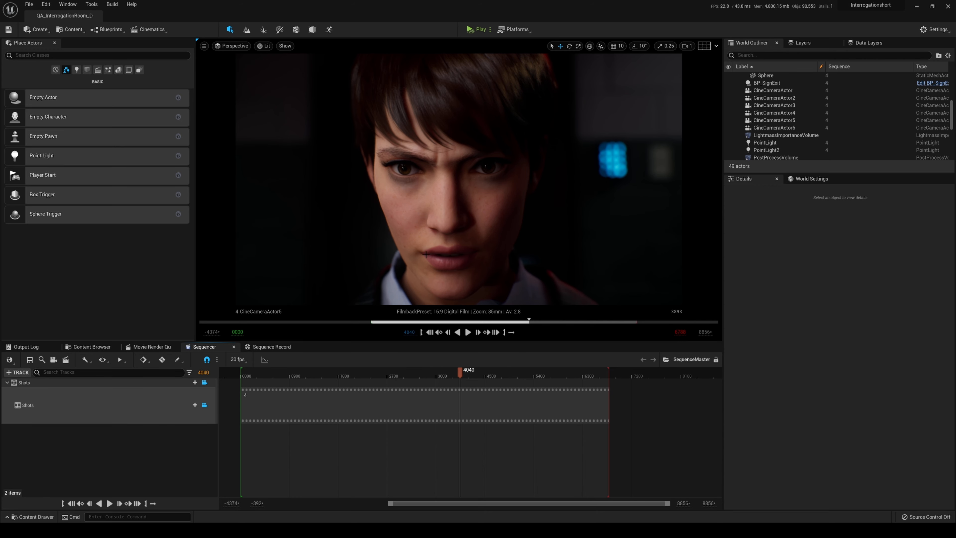
Add the SequenceMaster level sequence to the Movie Render Queue as a new render job.
left_click(162, 347)
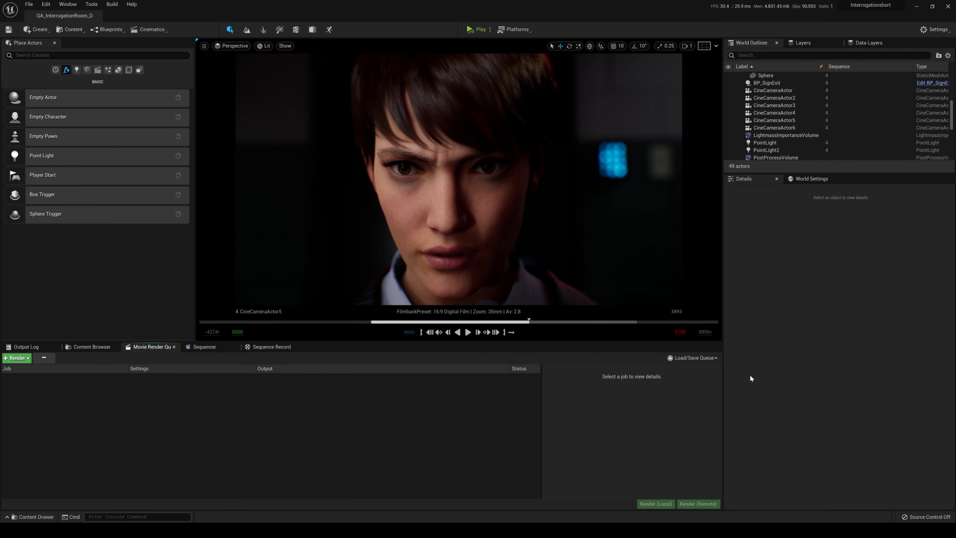
left_click(18, 357)
type("master")
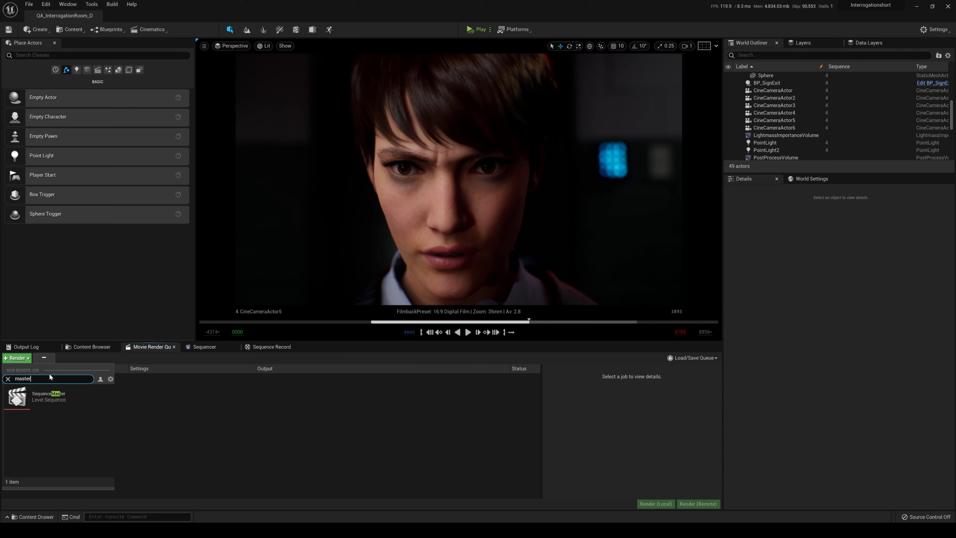
left_click(79, 405)
left_click(225, 348)
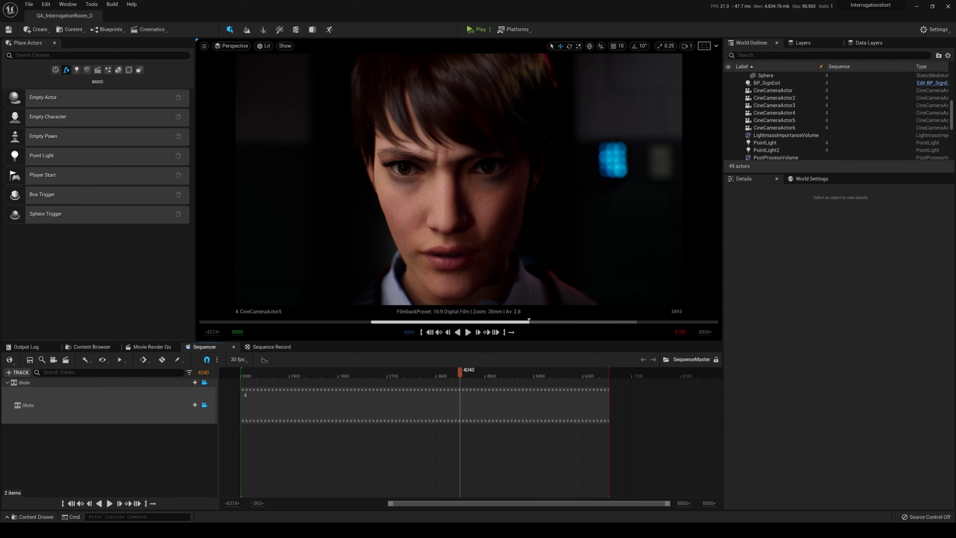
left_click(150, 346)
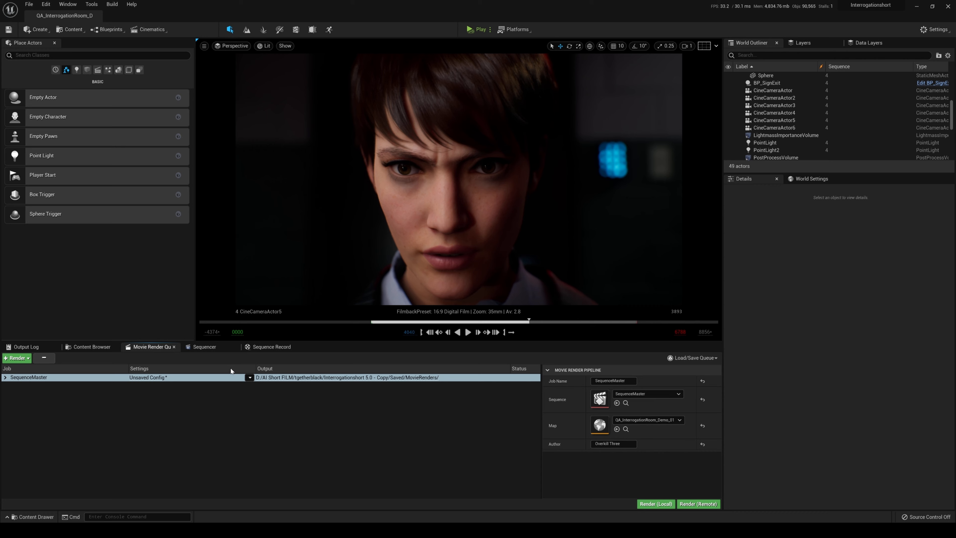
left_click(249, 421)
Disable the .jpg Sequence output in the job's configuration and add a .png Sequence [8bit] output.
left_click(147, 377)
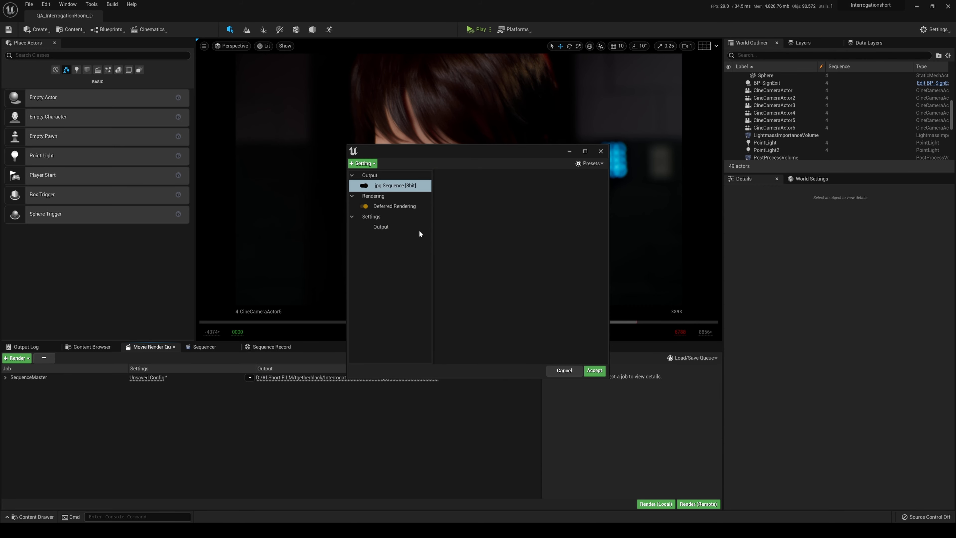
left_click(391, 185)
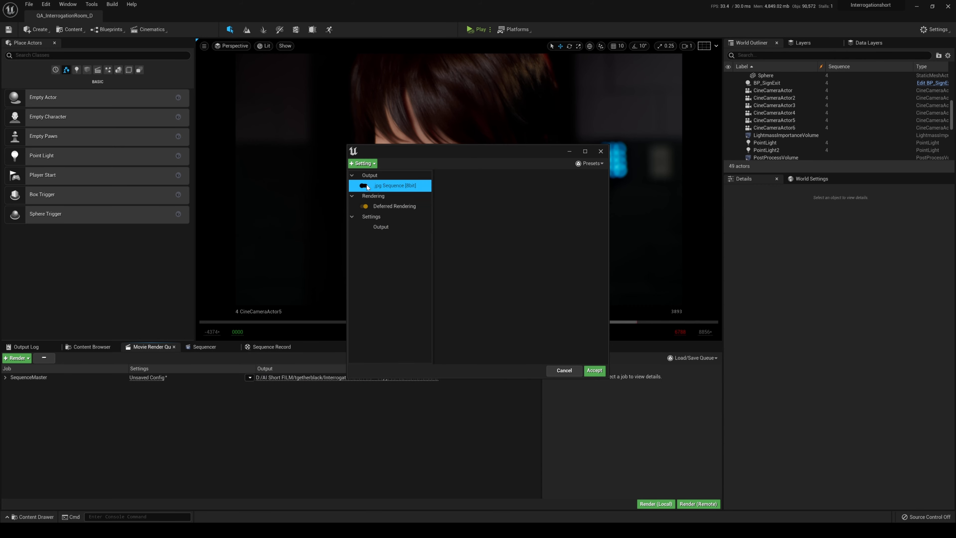
left_click(371, 163)
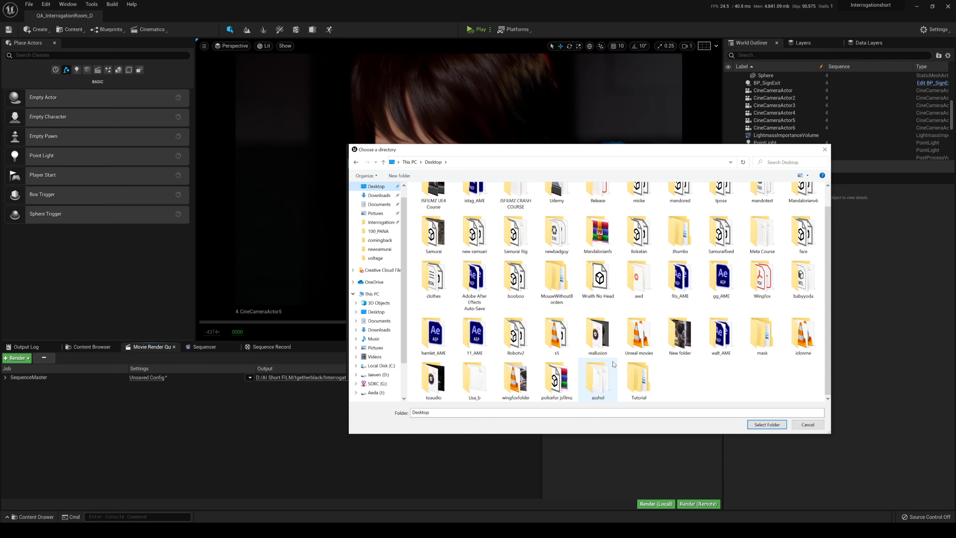
Set the output directory to Desktop/Tutorial/100 and the file name format to onehundred.{frame_number}.
double_click(640, 378)
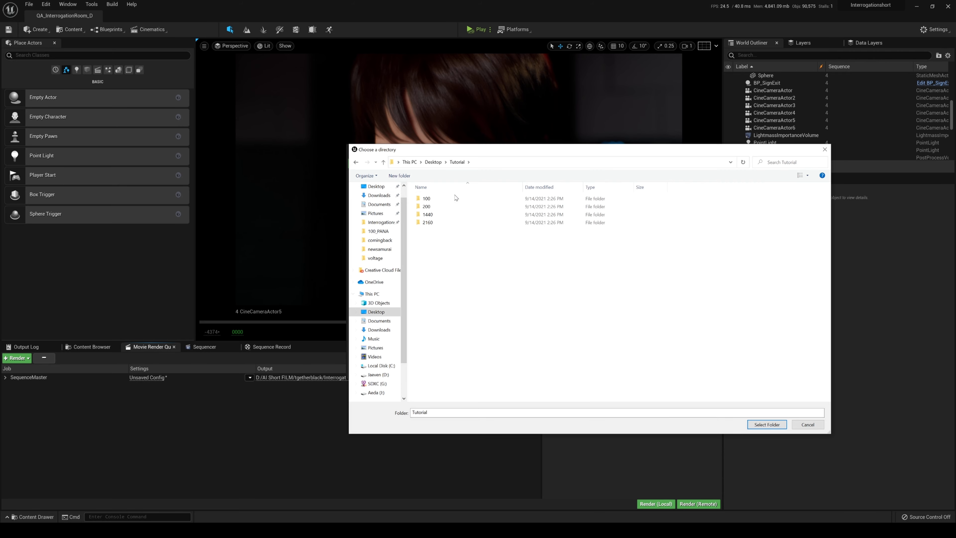
double_click(456, 199)
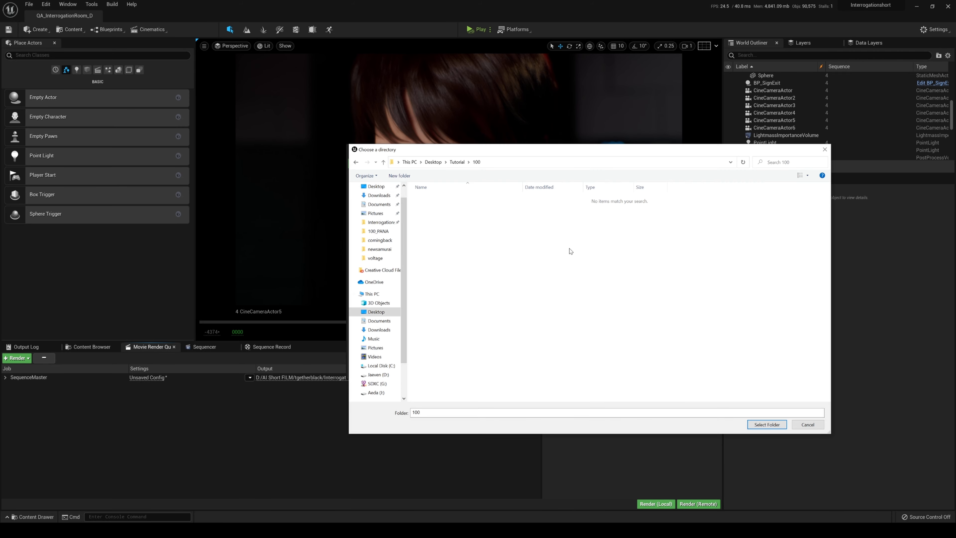
left_click(766, 425)
left_click(500, 207)
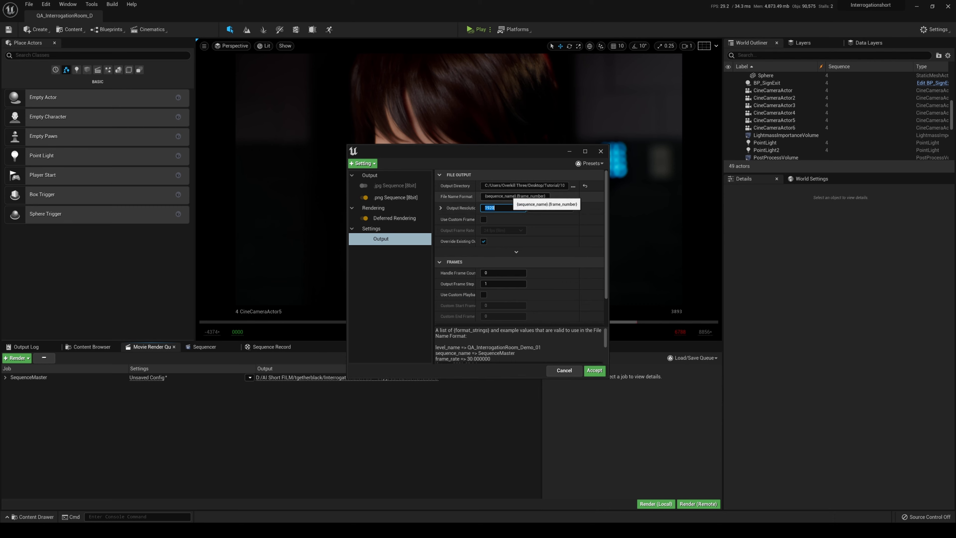
left_click_drag(515, 196, 422, 192)
type("onehundred")
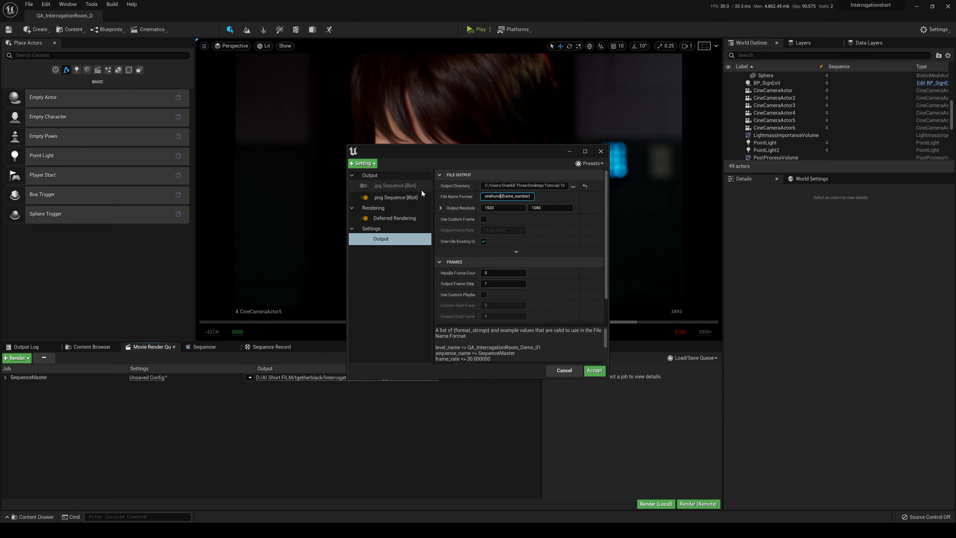
Enable the custom playback range with start frame 4000 and end frame 4040.
scroll(483, 261, "down", 3)
left_click(483, 260)
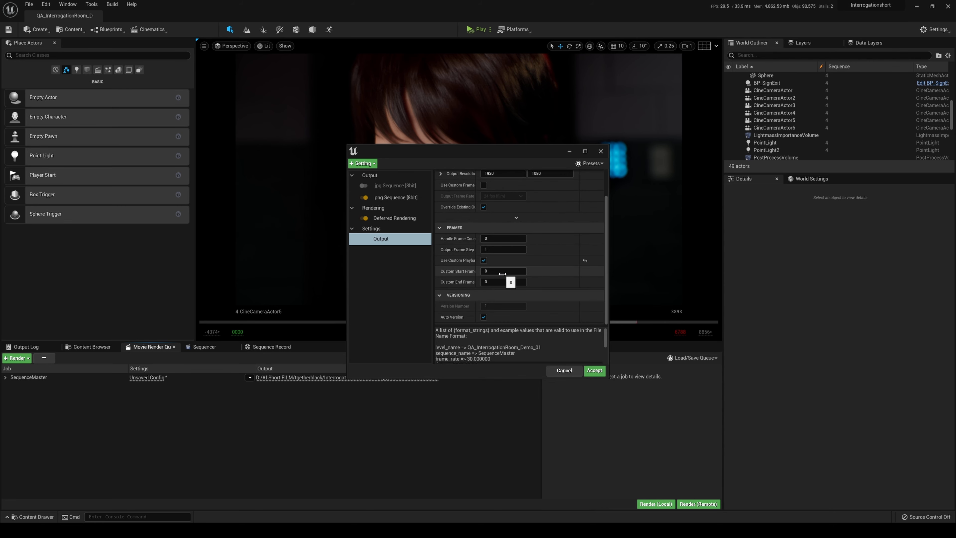
left_click(503, 272)
type("4000")
key("Tab")
type("4")
Enable the custom frame rate, set it to 30 fps, and accept the render configuration.
left_click_drag(606, 247, 605, 232)
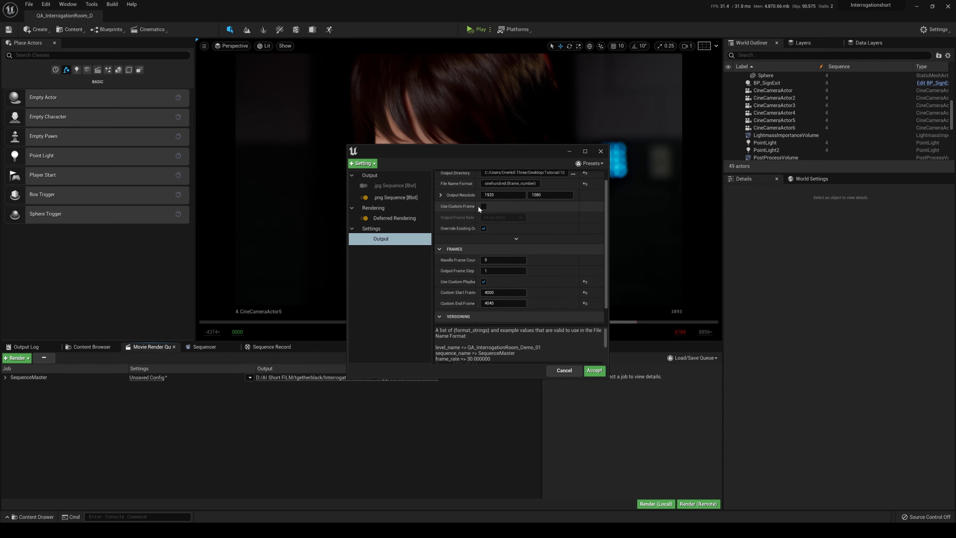
left_click(483, 206)
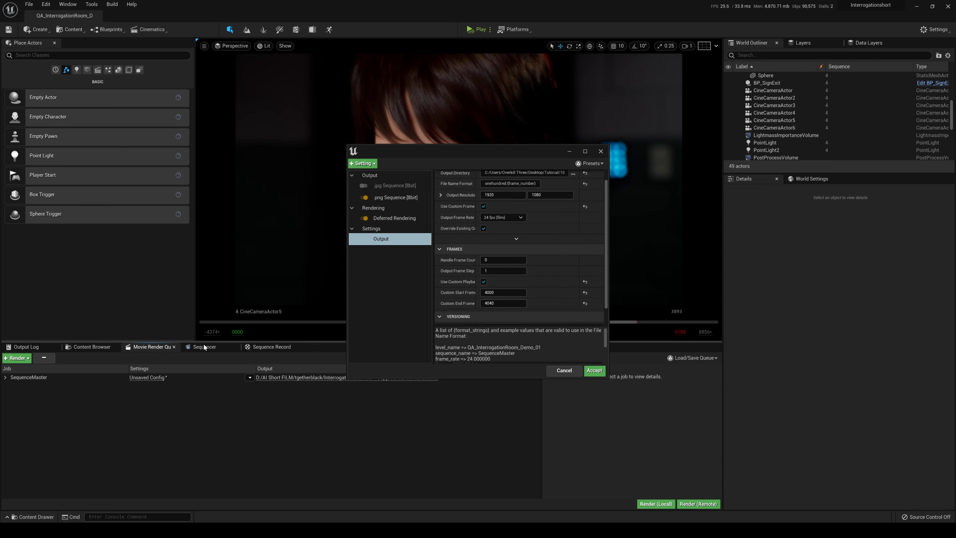
left_click(180, 347)
left_click(163, 347)
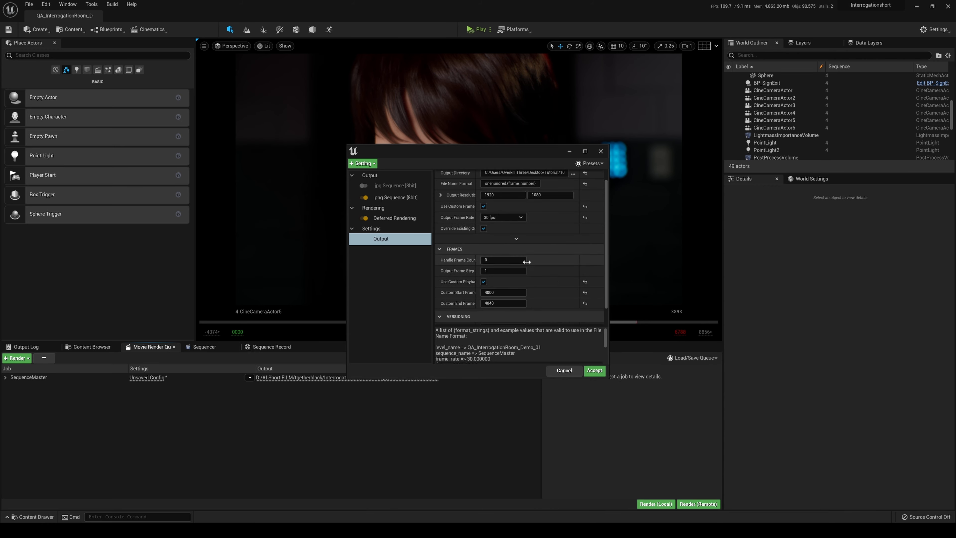
left_click(594, 370)
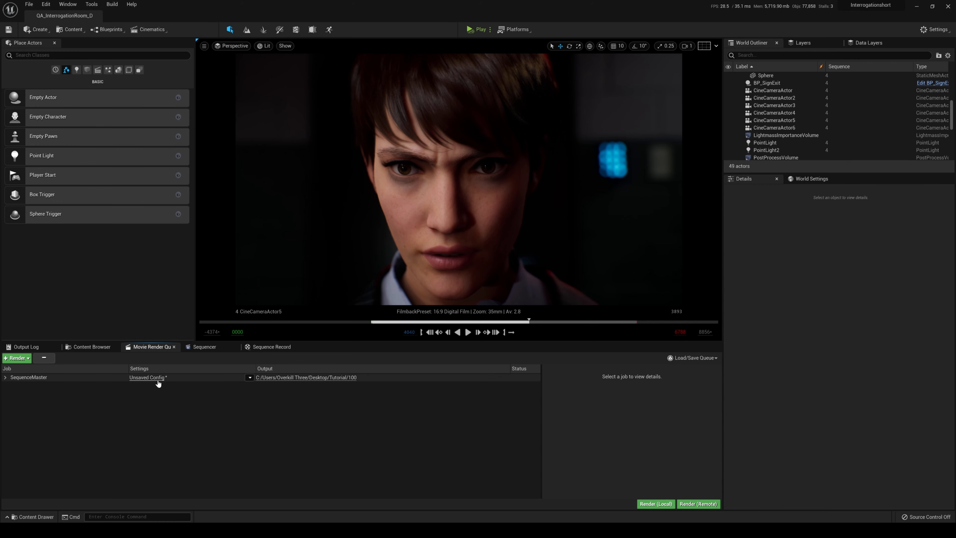
Recall the r.ScreenPercentage command from the Output Log's console history and select its text for copying.
left_click(37, 347)
left_click(77, 502)
key("Up")
key("ctrl+a")
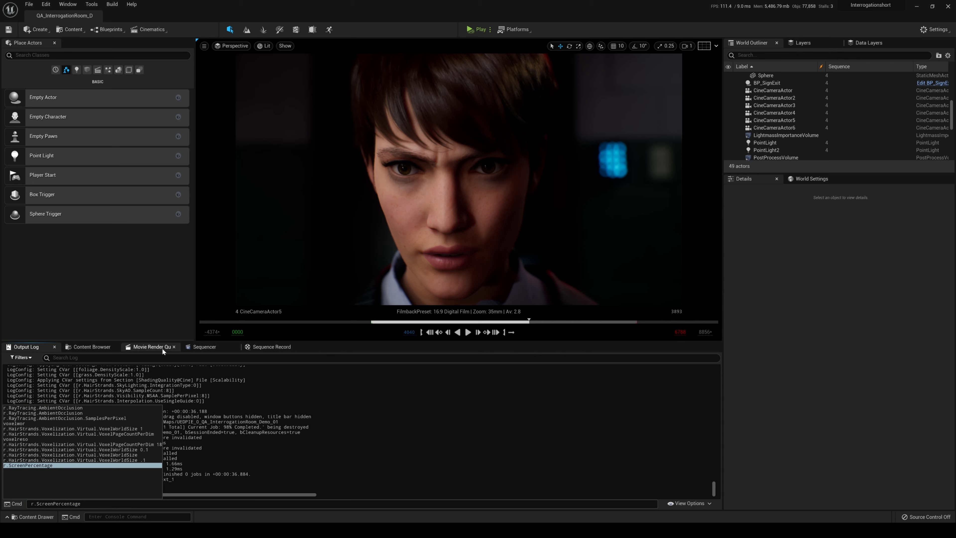
Add a Console Variables setting to the SequenceMaster job with r.ScreenPercentage set to 200.
left_click(150, 347)
left_click(147, 378)
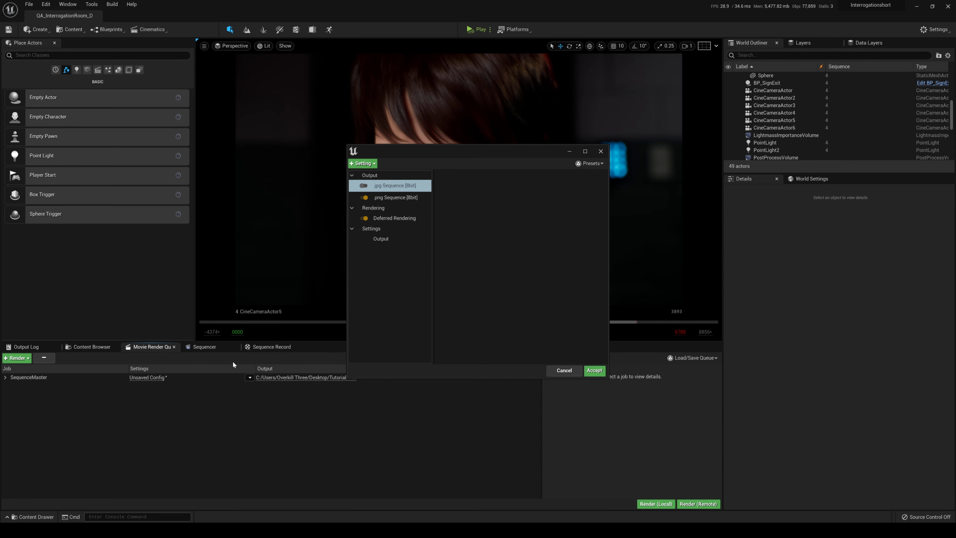
left_click(361, 163)
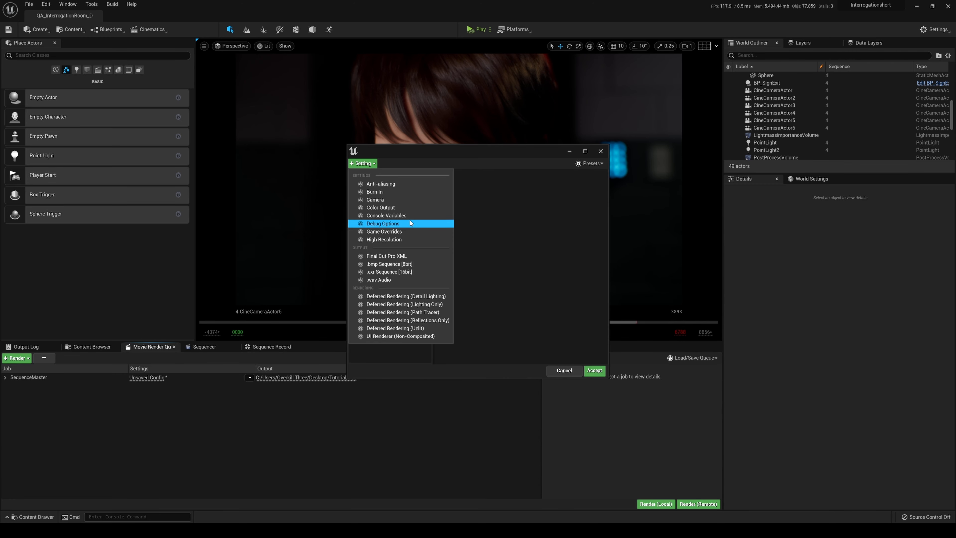
left_click(414, 224)
left_click(532, 186)
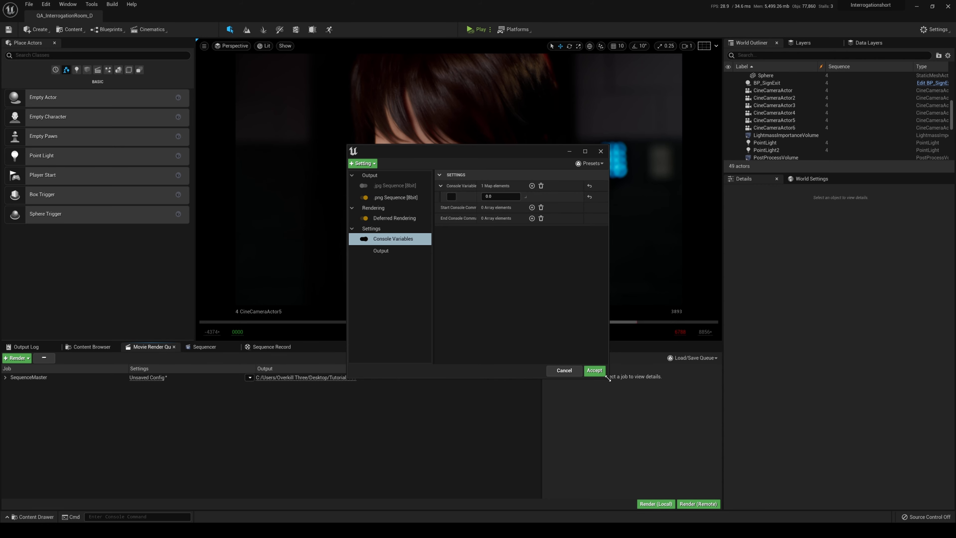
left_click_drag(608, 377, 759, 470)
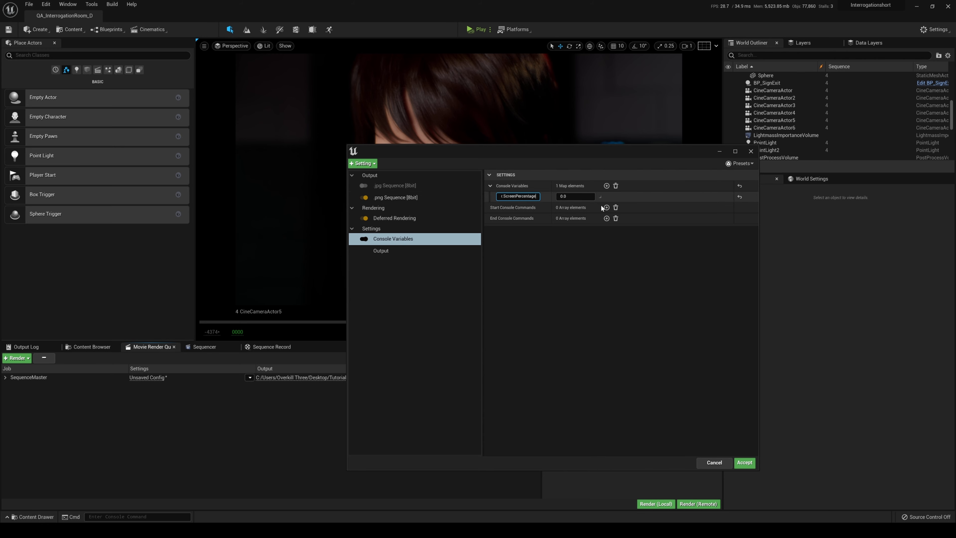
left_click(575, 197)
type("200")
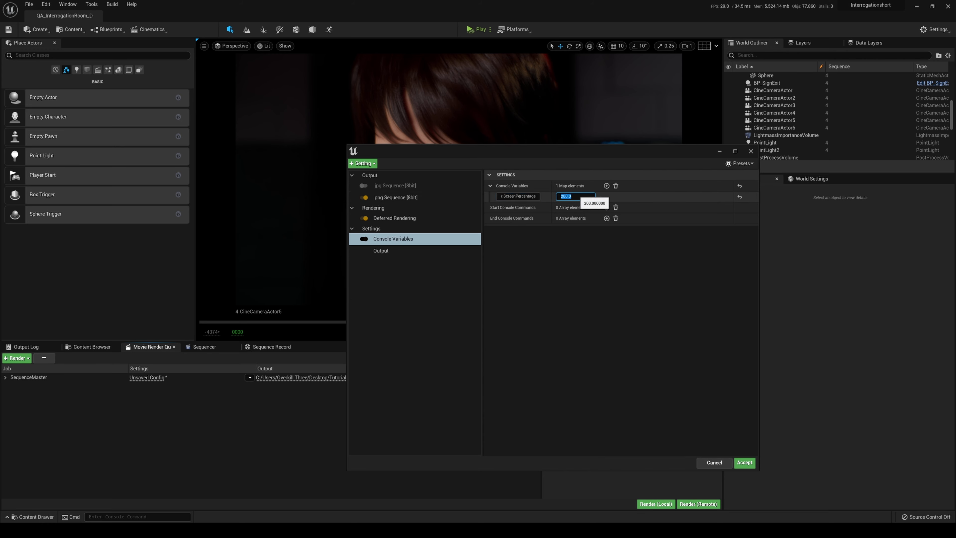
Direct the output to the Tutorial/200 folder as twohundred.{frame_number} and render the job locally.
left_click(391, 250)
left_click(400, 241)
left_click(399, 249)
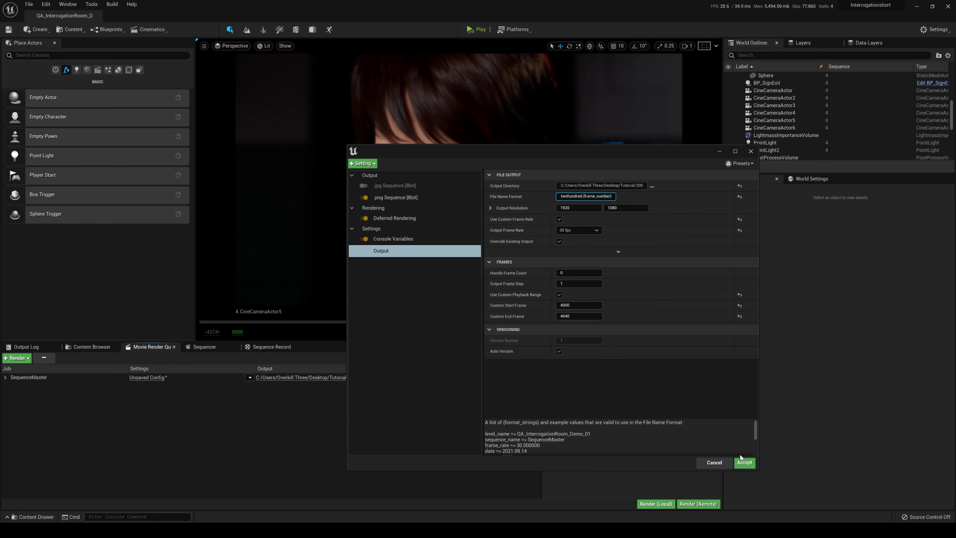
left_click(746, 467)
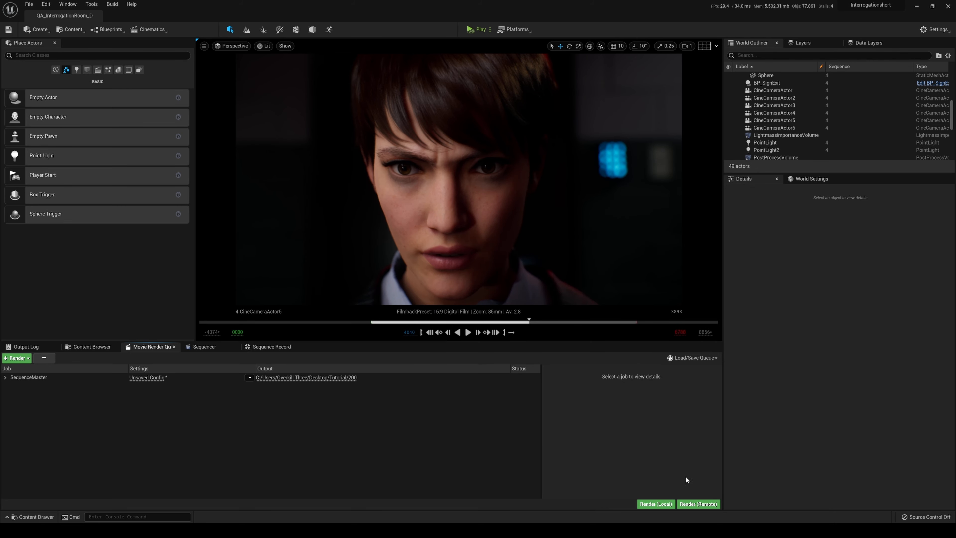
left_click(657, 505)
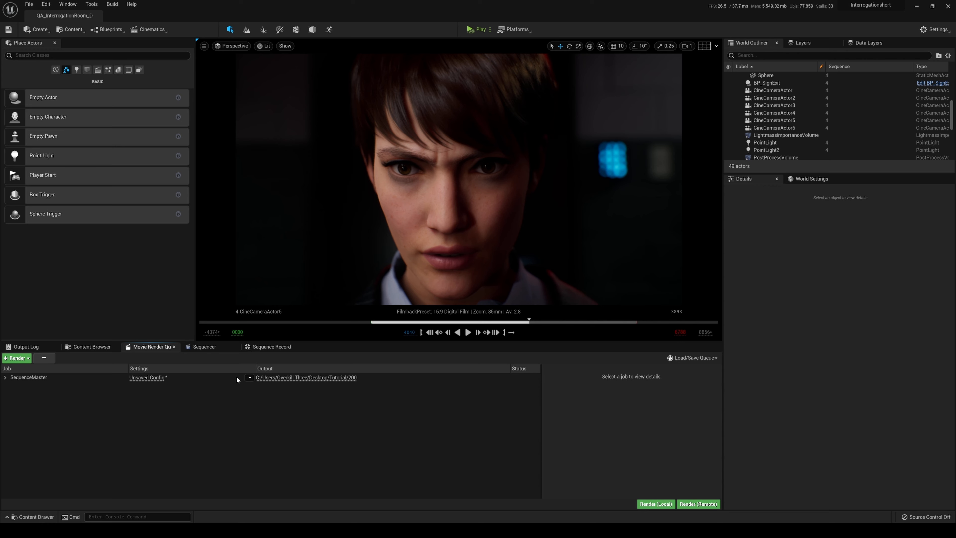
Disable the job's Console Variables setting and set the output resolution to 3840 by 2160.
left_click(162, 378)
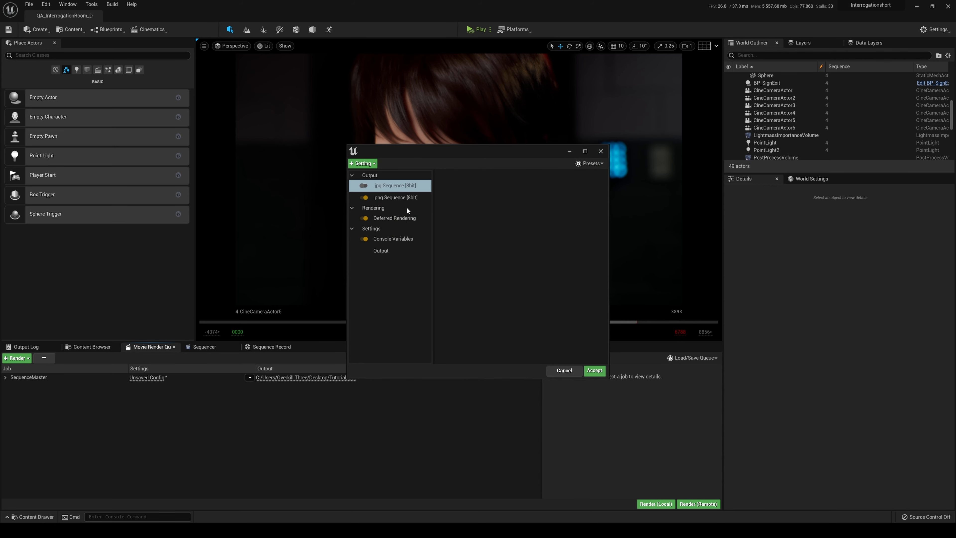
left_click(391, 240)
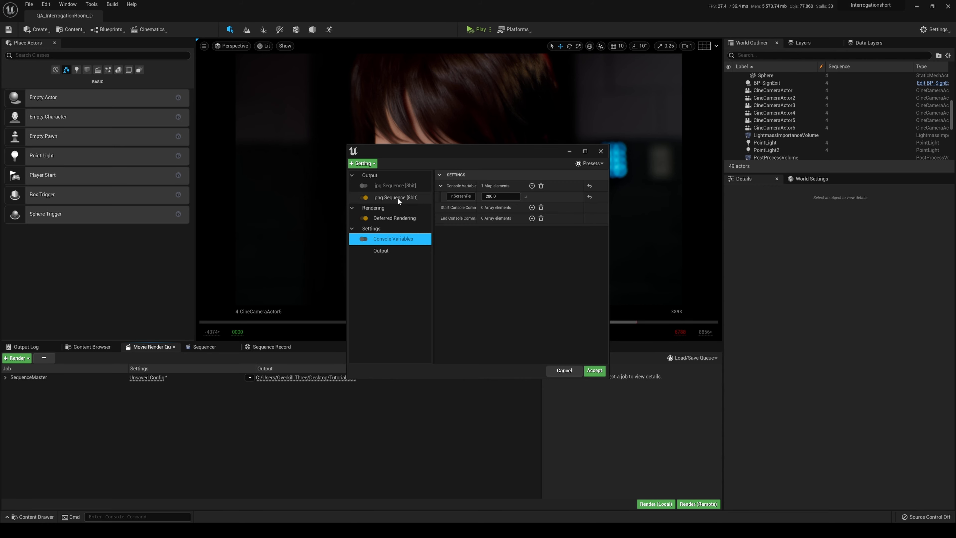
left_click(386, 247)
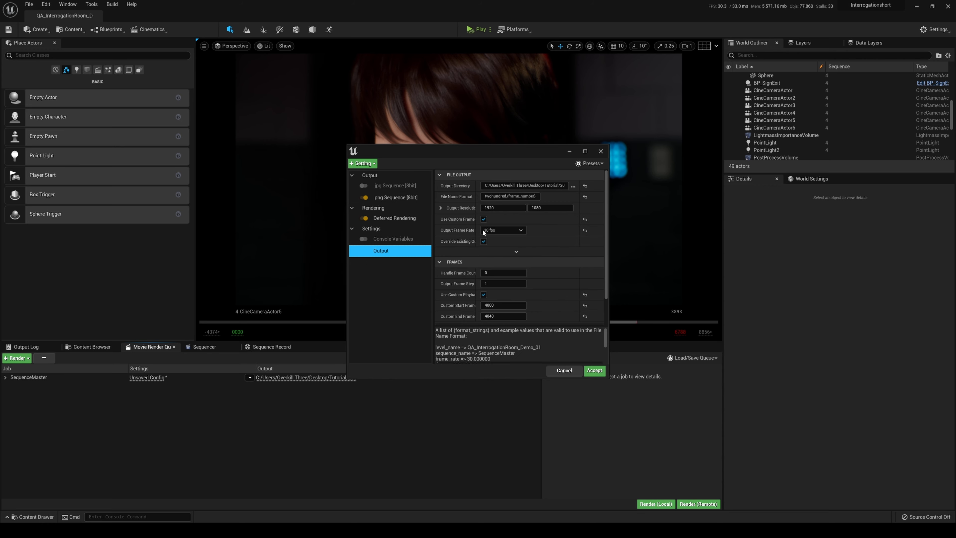
left_click(490, 207)
type("3840")
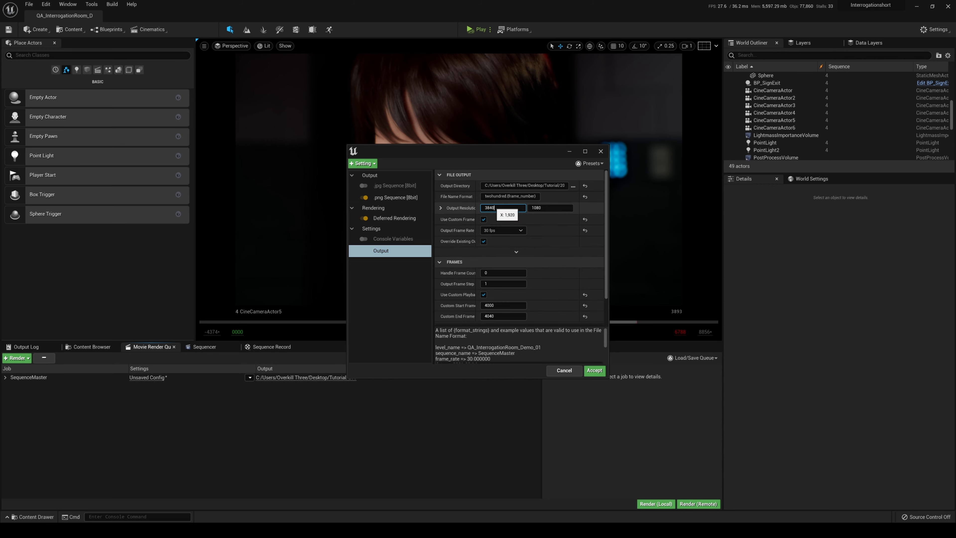
key("Tab")
type("2")
Set the output directory to Tutorial/2160 and the file name format to fourkonehundred.{frame_number}, accepting the configuration.
left_click(572, 186)
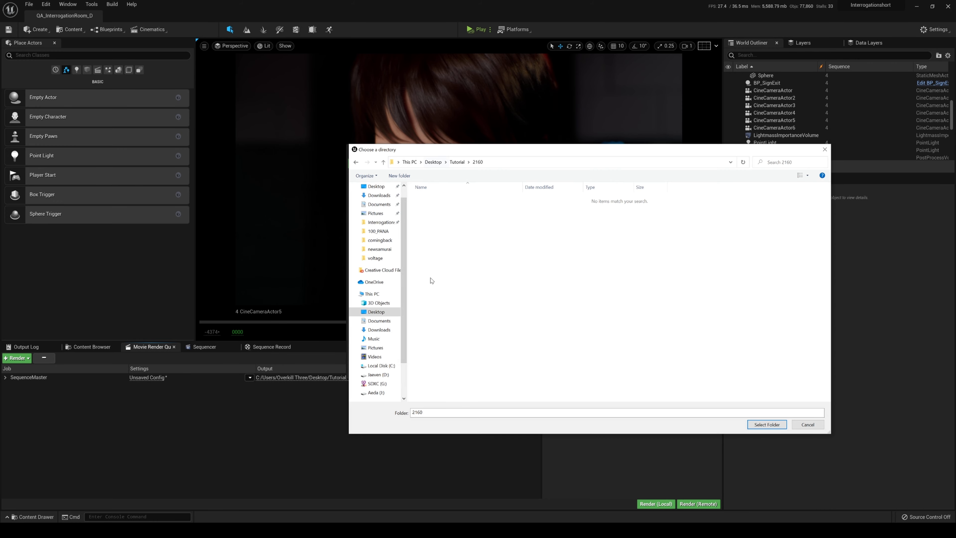
left_click(766, 425)
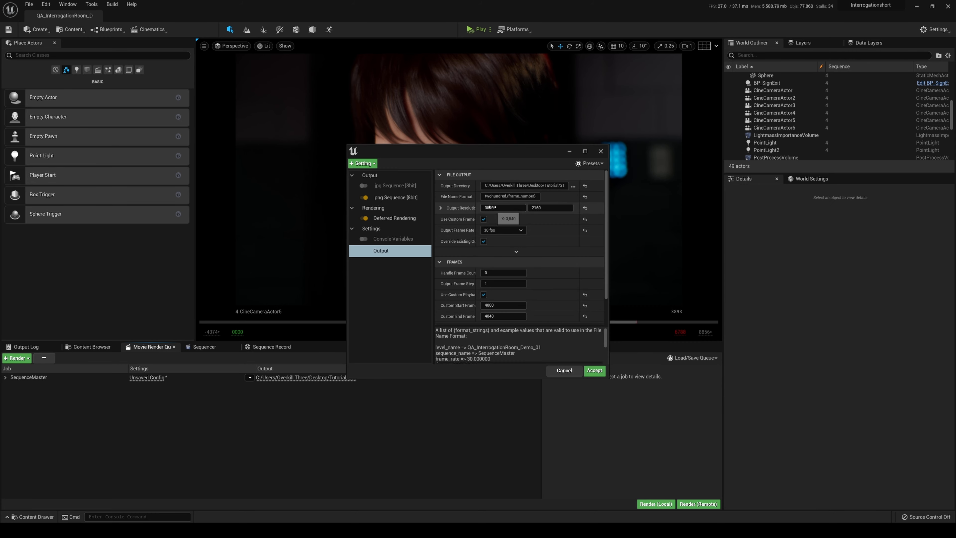
type("fourk")
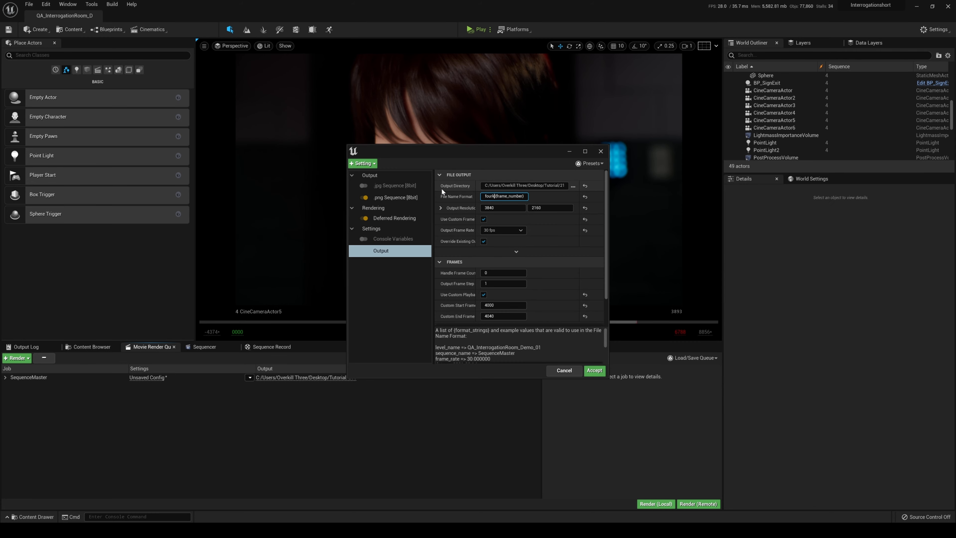
type("onehundred.")
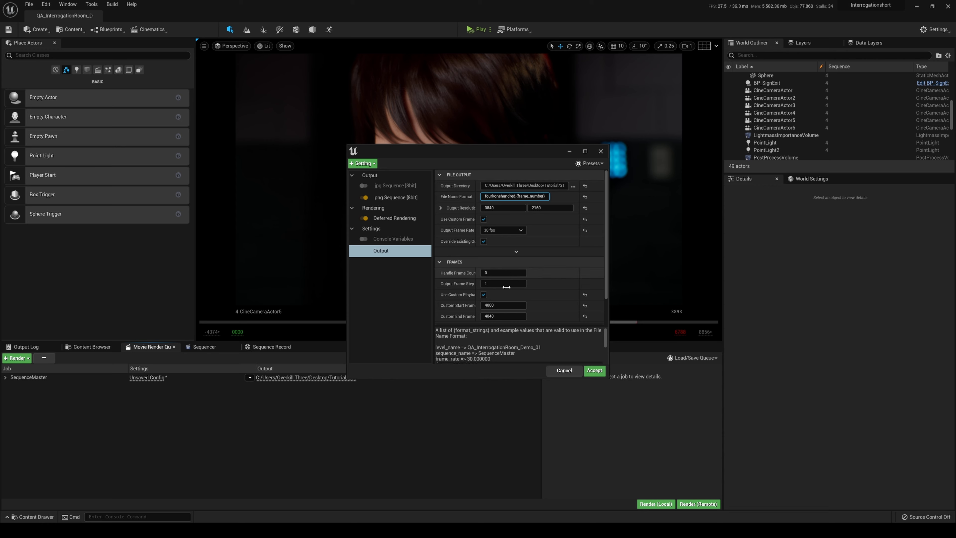
left_click(594, 370)
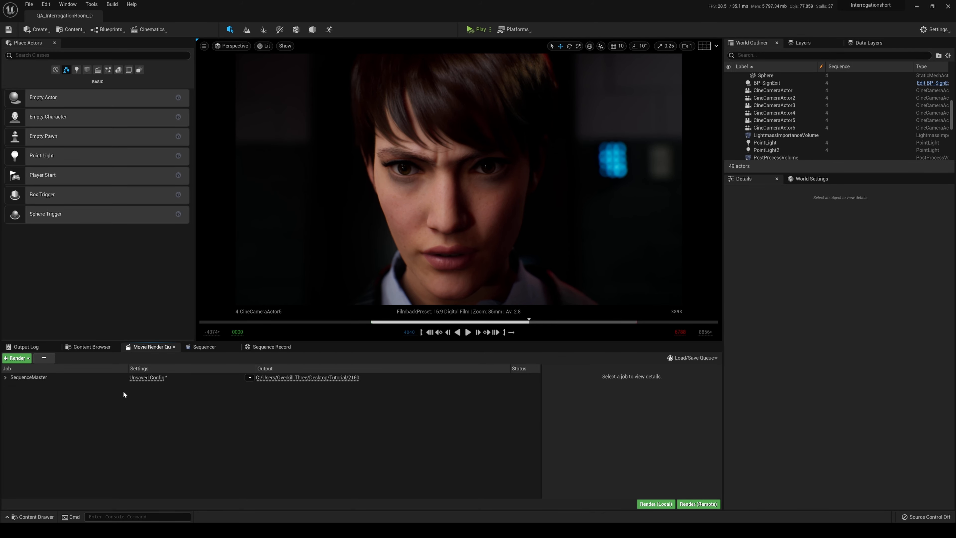
Enable the SequenceMaster job's Console Variables setting and set its output directory to the Tutorial/1440 folder.
left_click(148, 378)
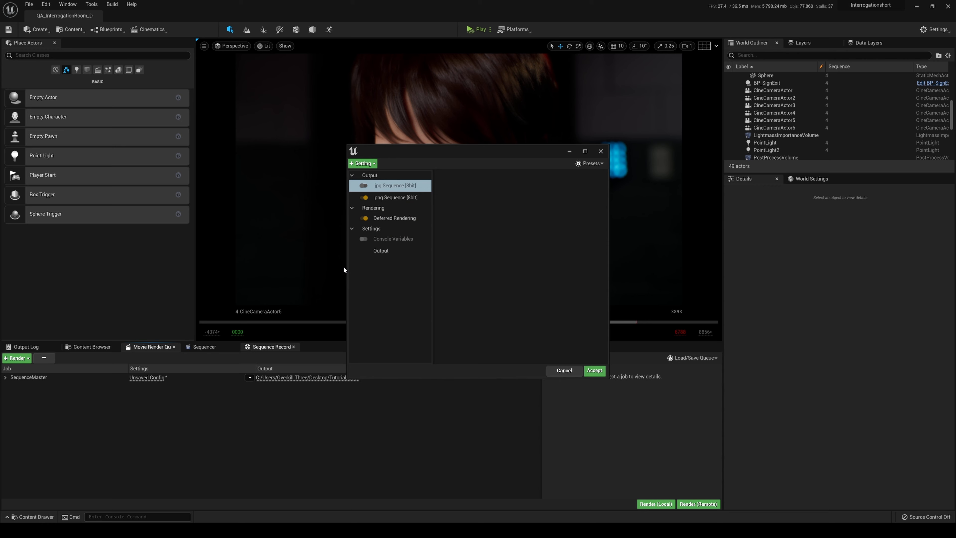
left_click(384, 241)
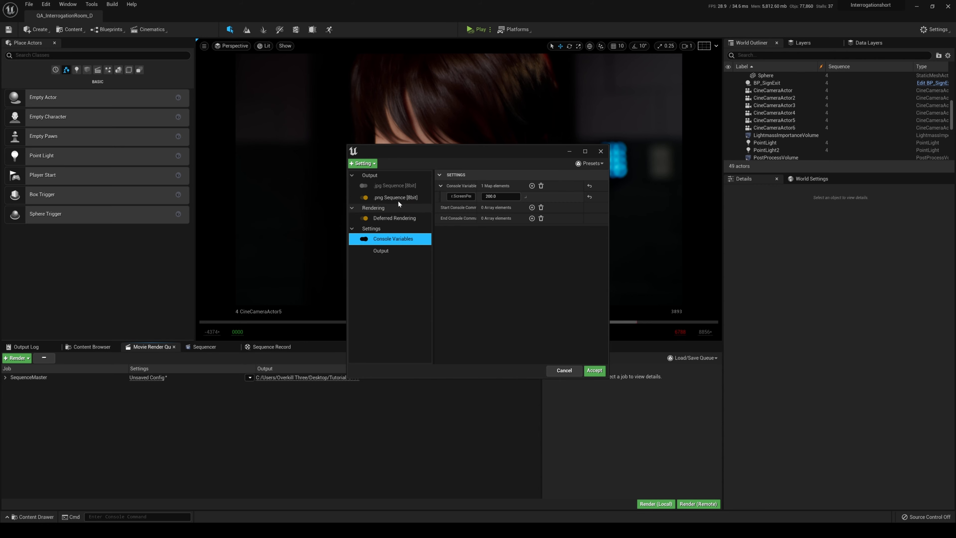
left_click(380, 251)
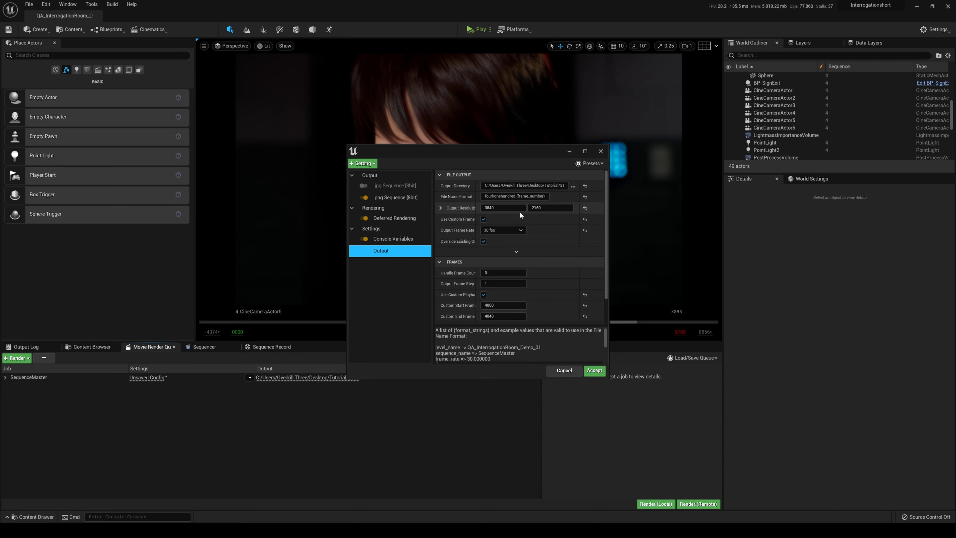
left_click(573, 186)
left_click(456, 162)
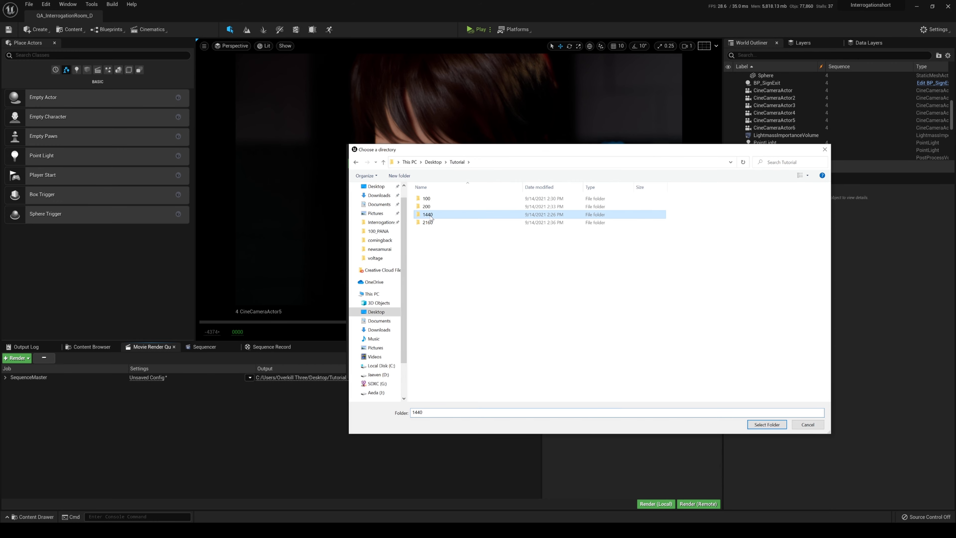
double_click(432, 216)
left_click(766, 424)
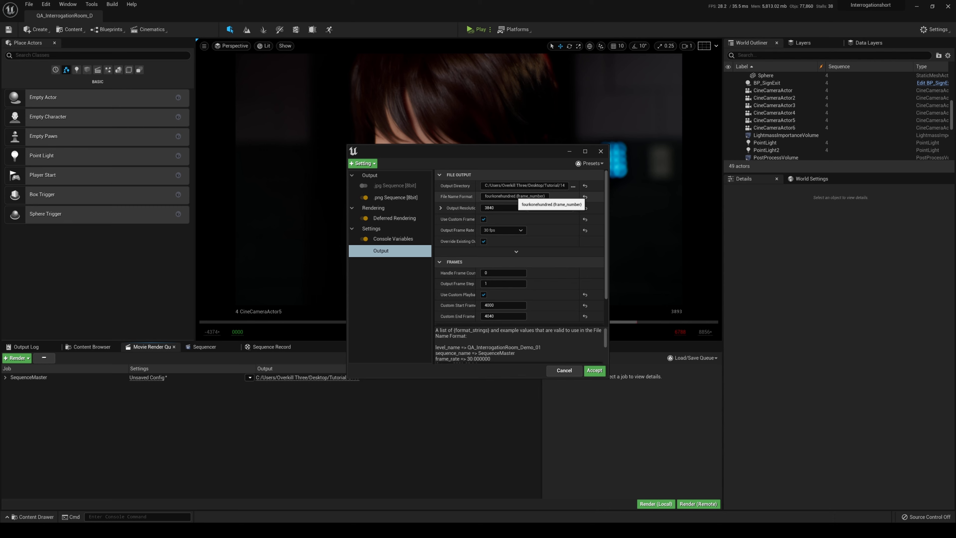
Set the file name format to fourktwohundred.{frame_number}, keeping r.ScreenPercentage at 200, and render the job locally.
left_click(501, 196)
key("BackSpace")
key("BackSpace")
key("BackSpace")
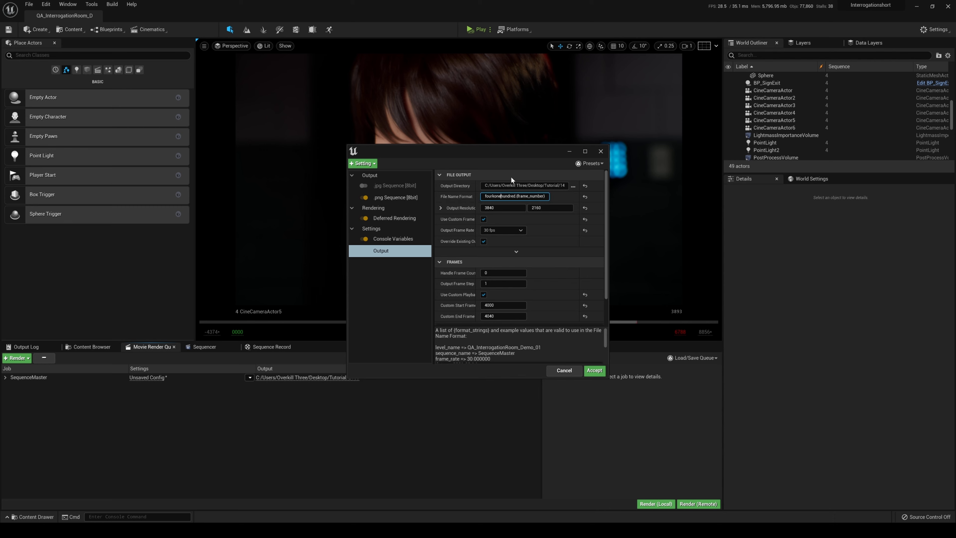
type("two")
left_click(391, 238)
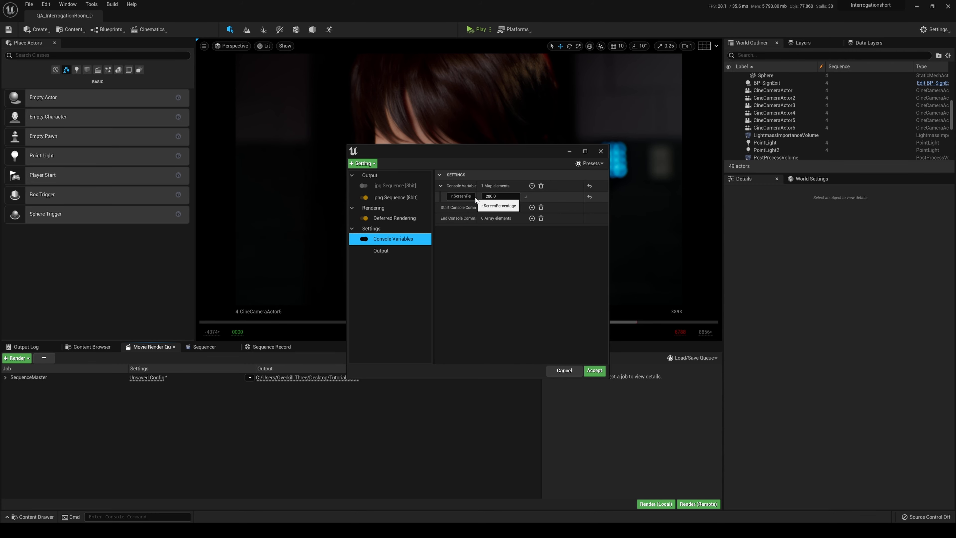
left_click_drag(477, 197, 493, 198)
left_click(597, 374)
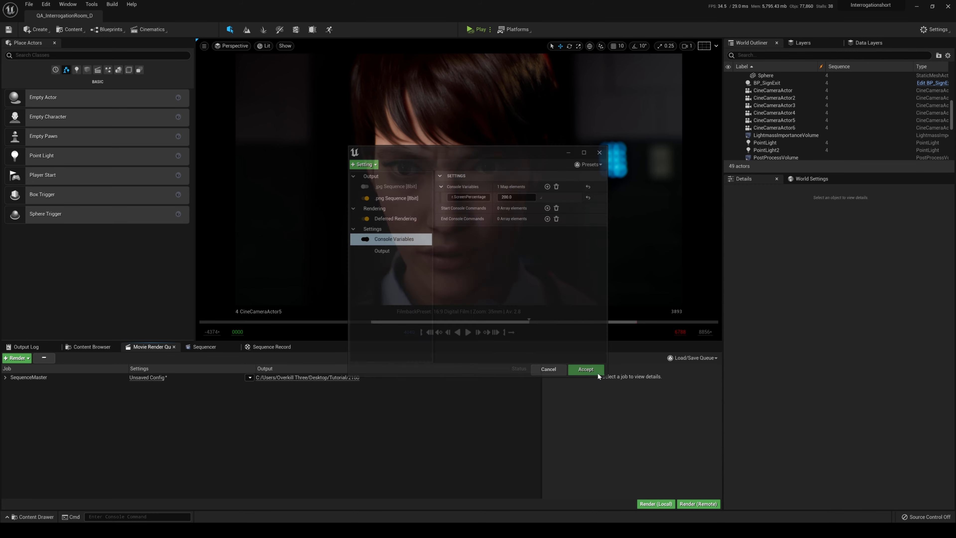
left_click(654, 502)
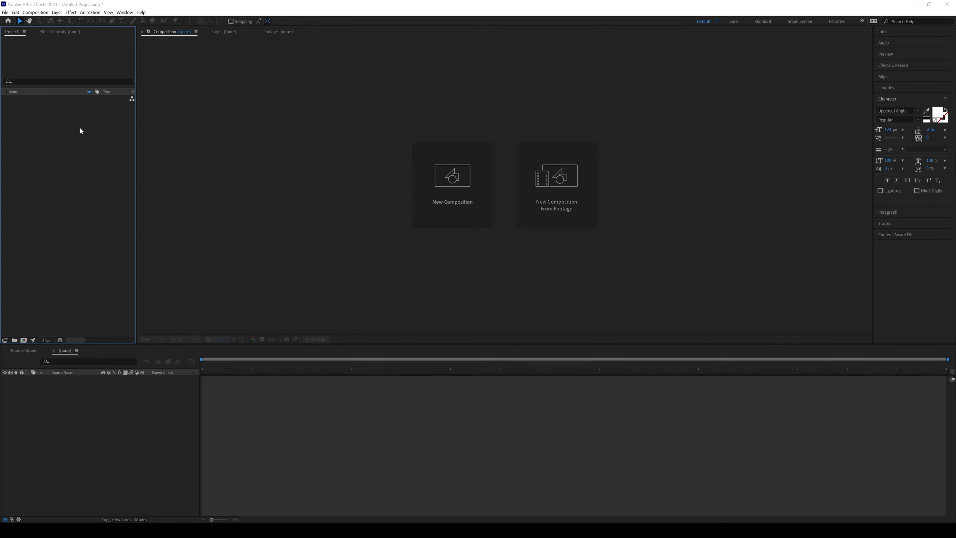
In After Effects, import the onehundred PNG sequence from Tutorial/100, create a composition from it, and go to frame 20.
double_click(79, 126)
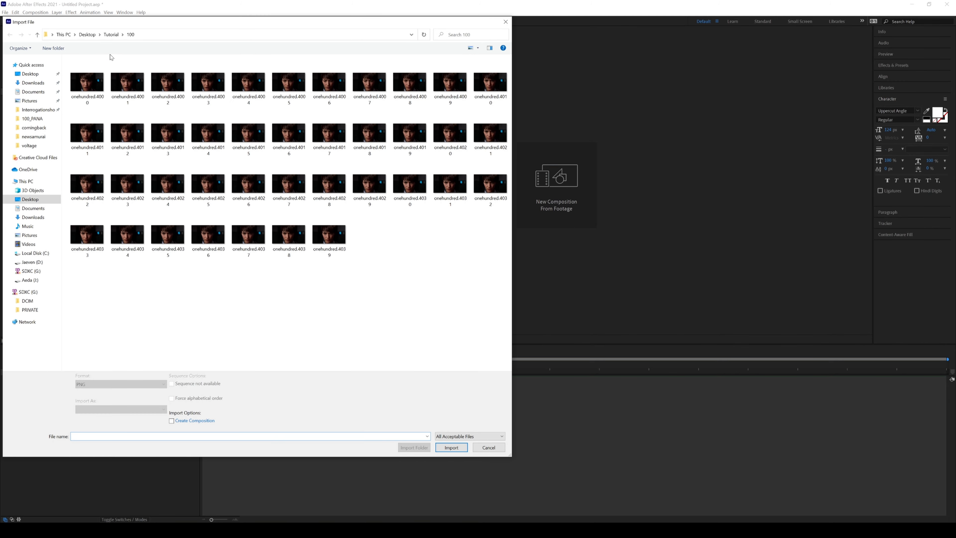
left_click(87, 83)
left_click(452, 441)
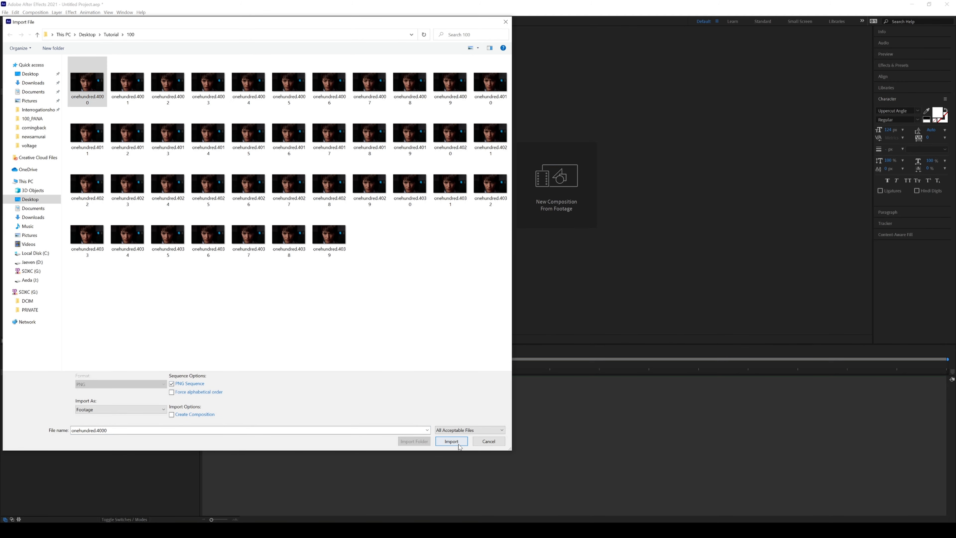
left_click_drag(29, 312, 25, 340)
left_click_drag(519, 366, 574, 367)
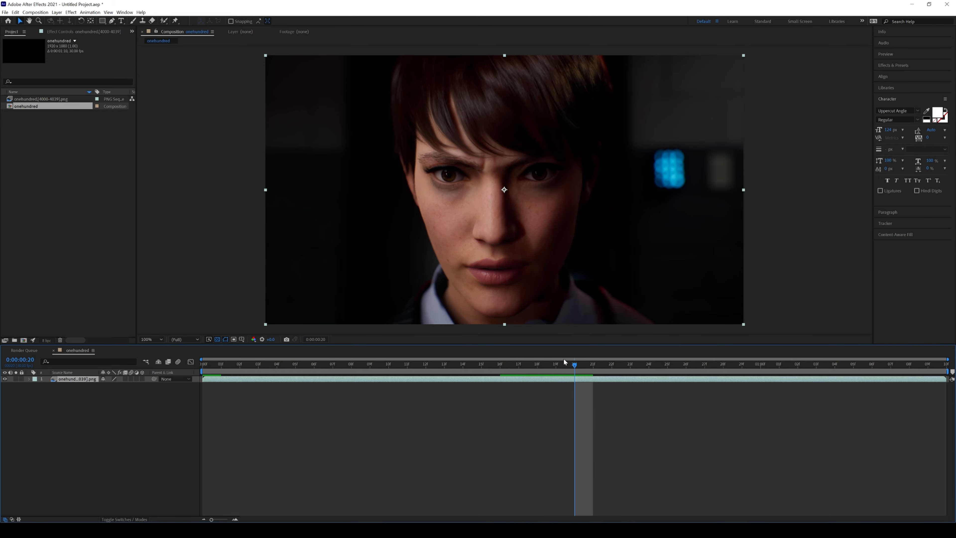
Import the twohundred PNG sequence from Tutorial/200 and place it above the onehundred layer in the composition.
double_click(46, 121)
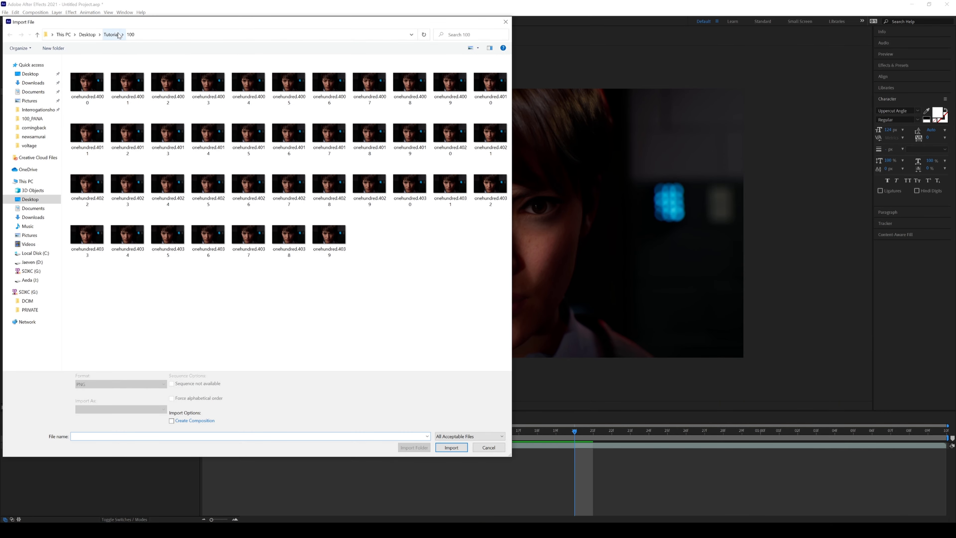
left_click(115, 35)
double_click(147, 80)
left_click(90, 81)
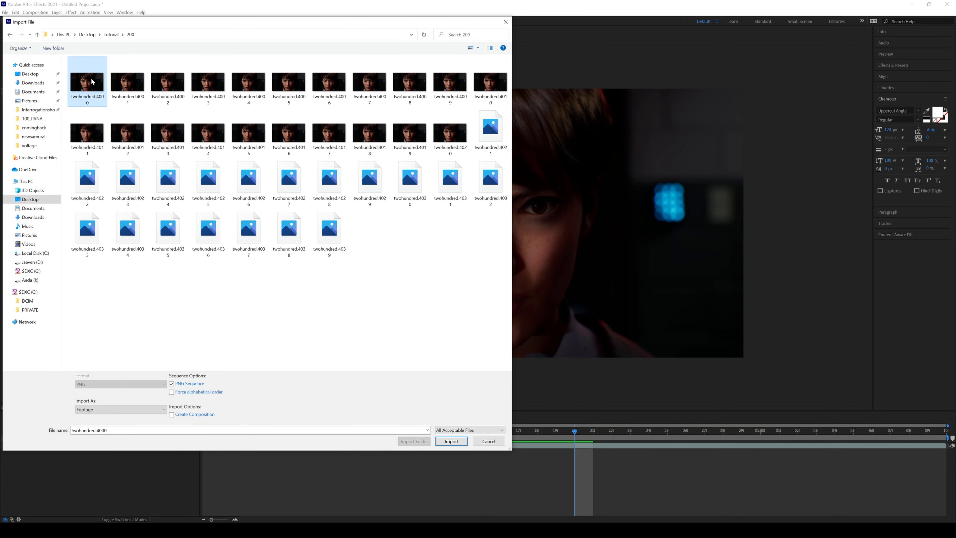
left_click(451, 440)
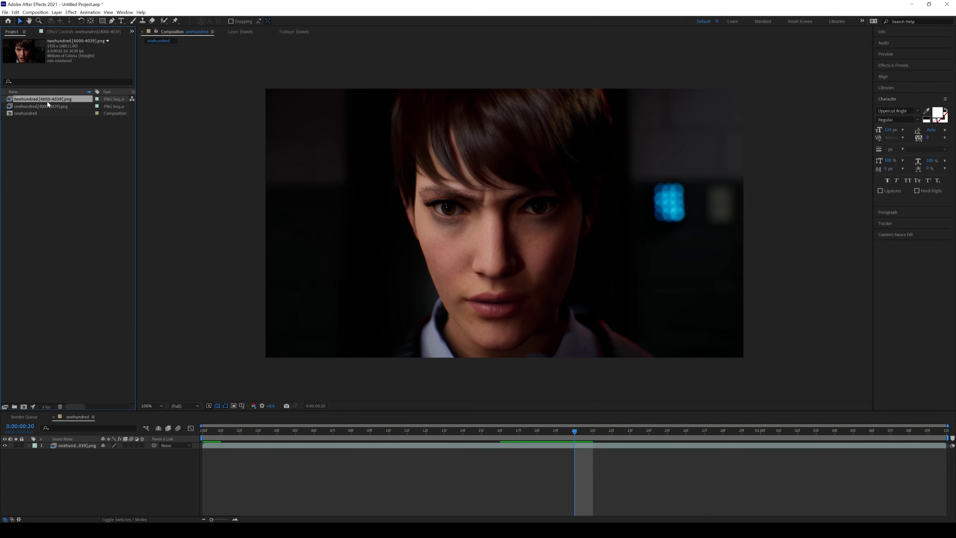
left_click_drag(52, 100, 86, 443)
Compare the twohundred and onehundred renders up close by toggling the twohundred layer's visibility.
key(".")
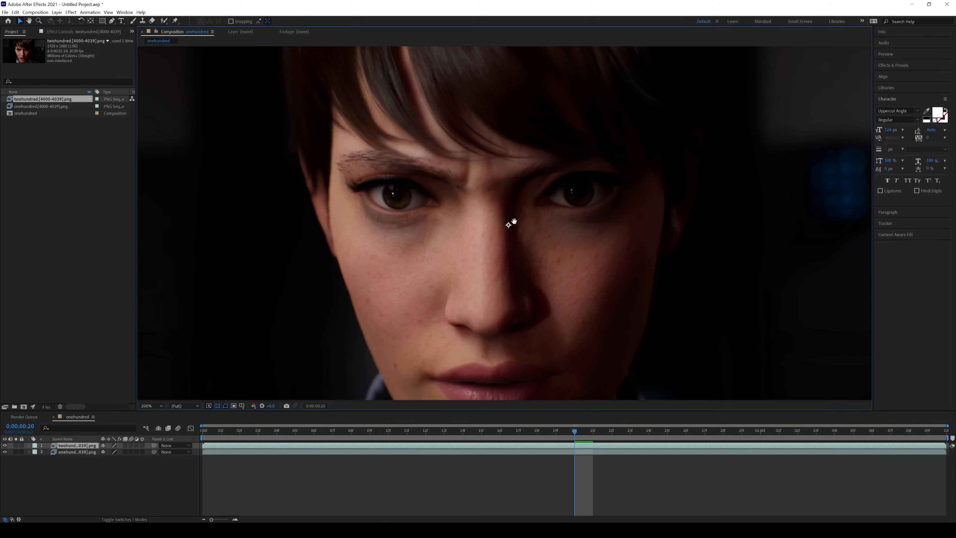
left_click(5, 445)
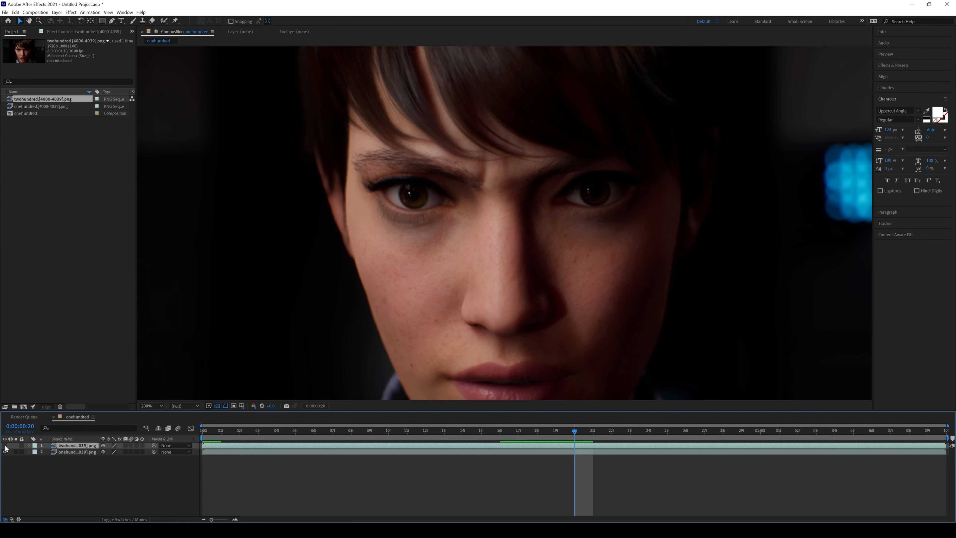
left_click(5, 446)
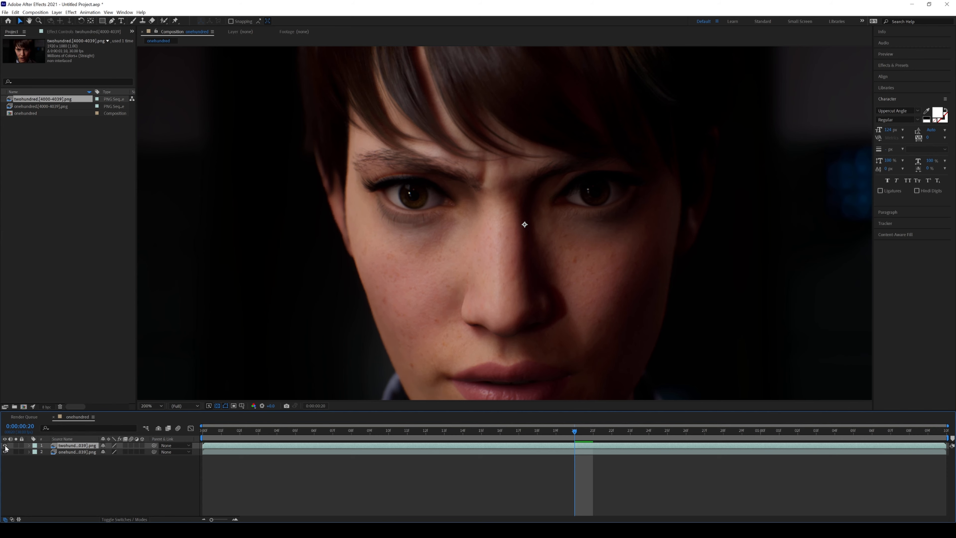
left_click(5, 446)
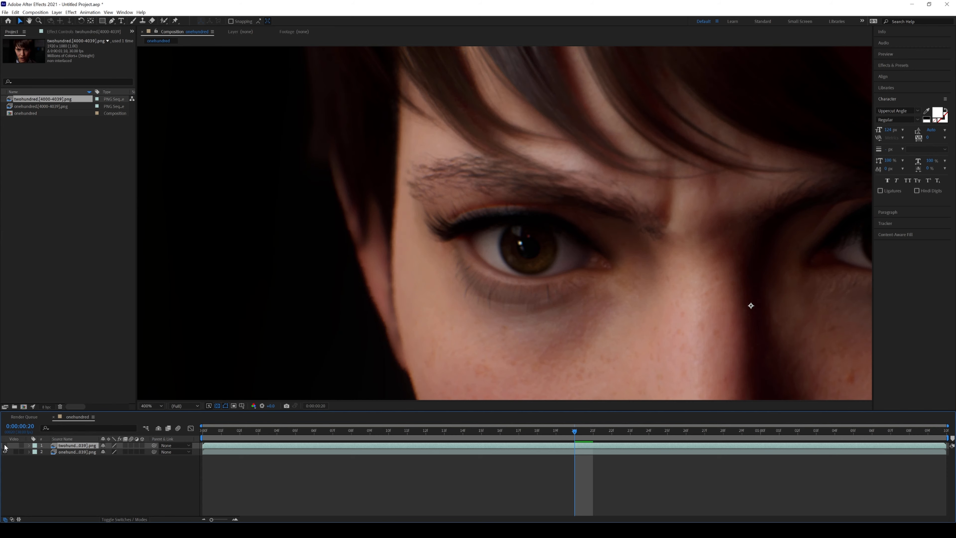
left_click(5, 445)
left_click(5, 445)
key("/")
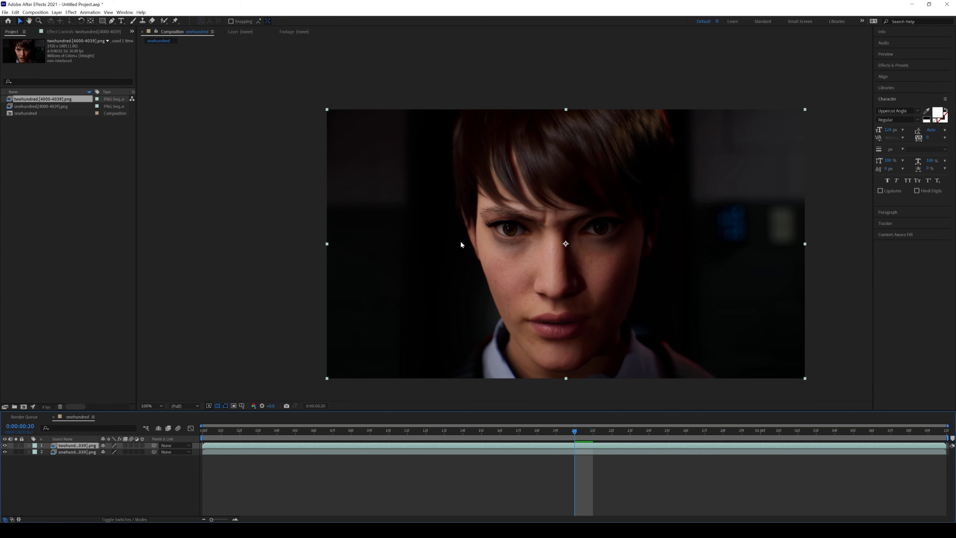
Import the fourkonehundred PNG sequence from Tutorial/2160 and add it as the top layer of the composition.
double_click(72, 180)
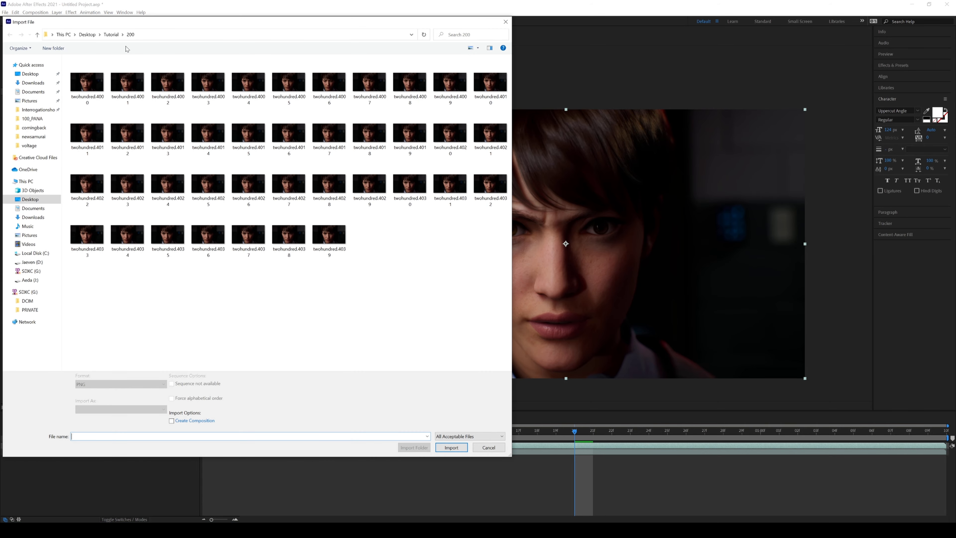
left_click(111, 34)
double_click(84, 95)
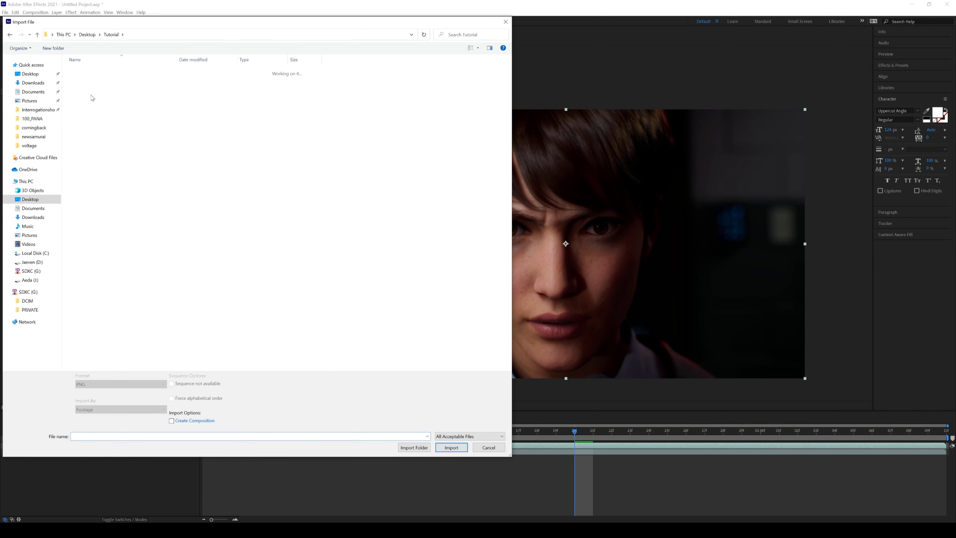
left_click(89, 78)
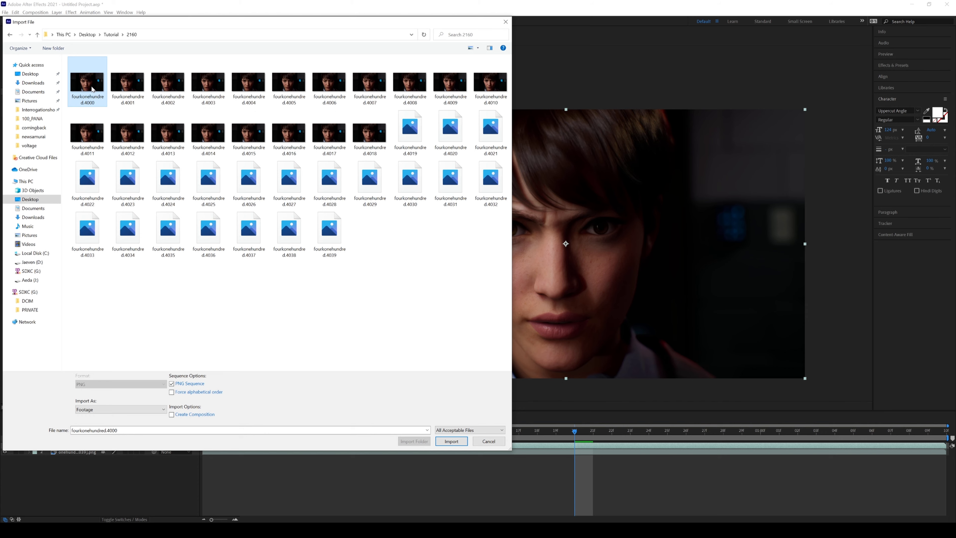
double_click(89, 77)
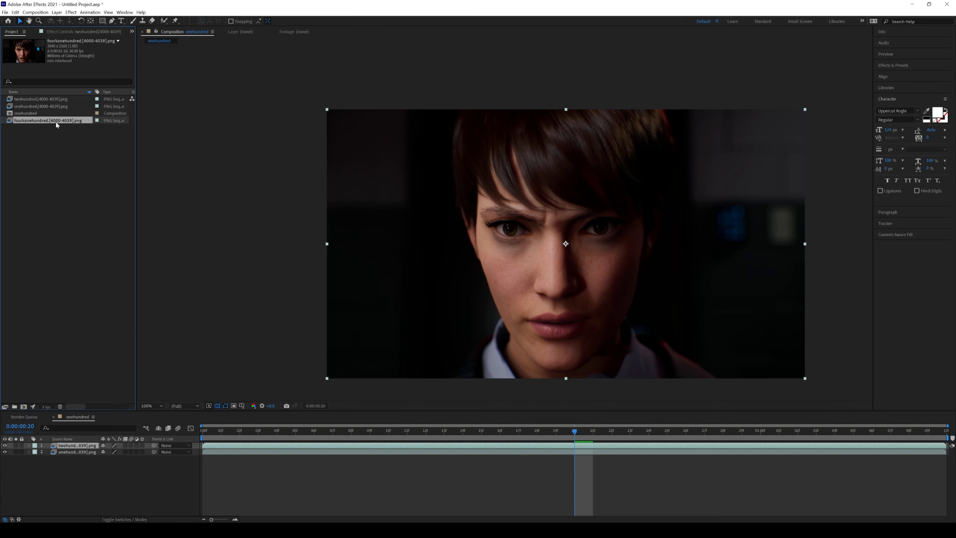
left_click_drag(55, 120, 119, 450)
Scale the fourkonehundred layer to the composition size with Fit to Comp.
right_click(89, 445)
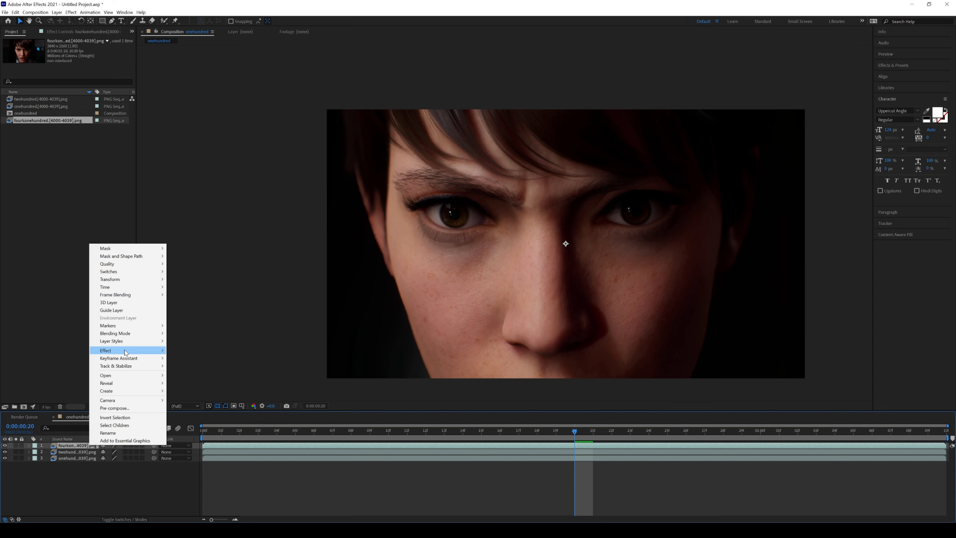
mouse_move(140, 285)
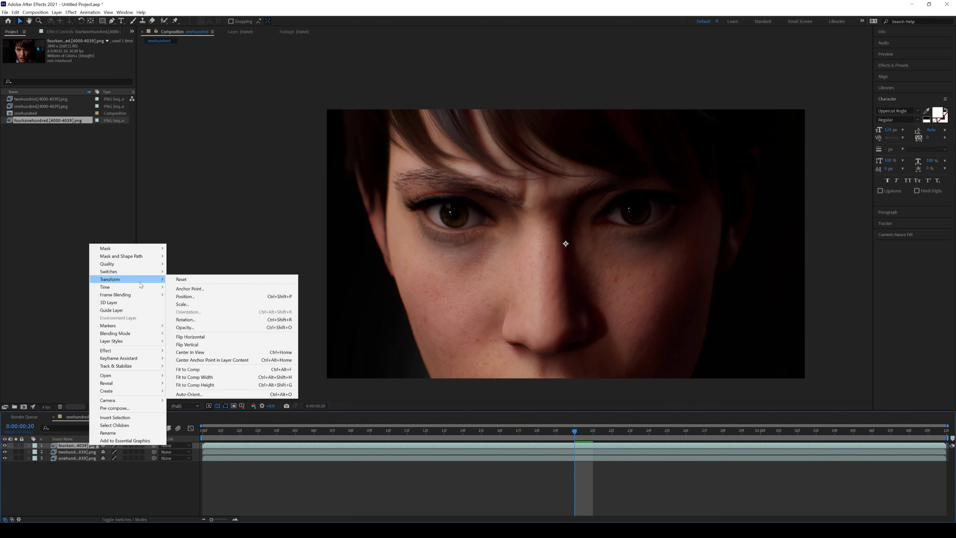
left_click(213, 370)
Compare the fourkonehundred render with the twohundred and onehundred renders by toggling the upper layers' visibility.
scroll(597, 241, "up", 7)
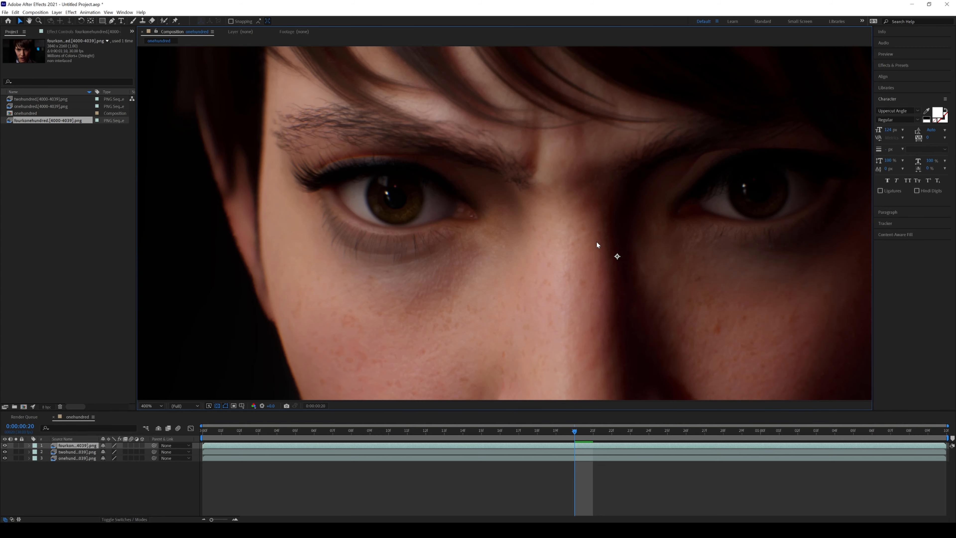
scroll(596, 242, "down", 4)
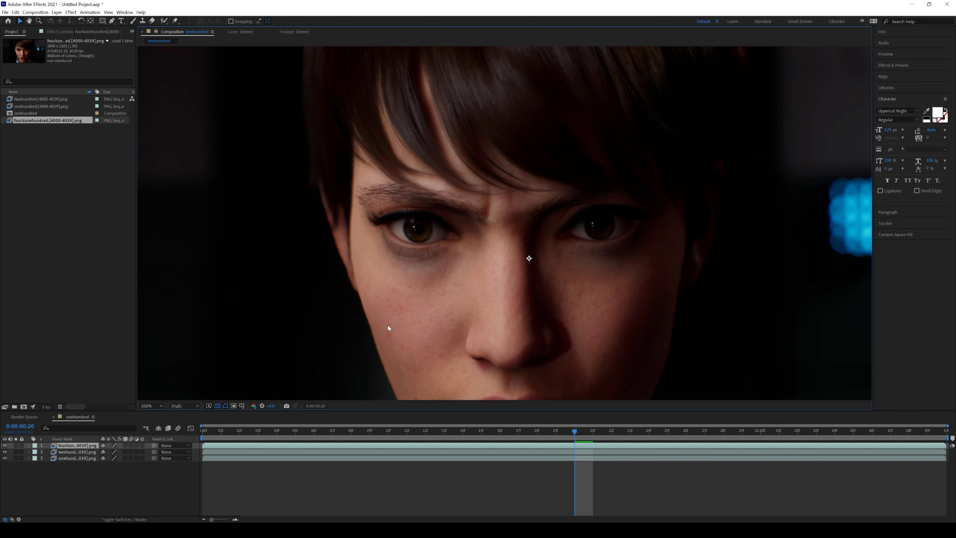
left_click(5, 445)
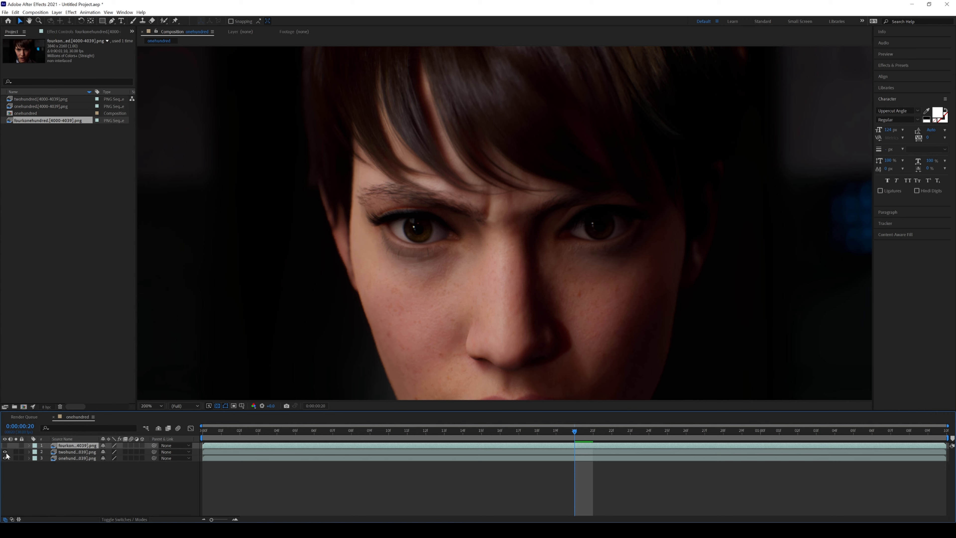
left_click(4, 452)
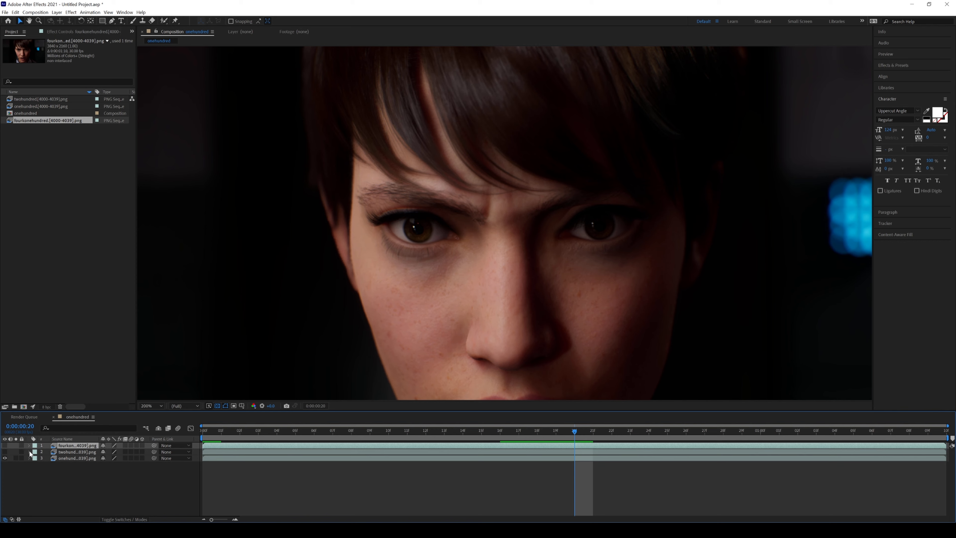
left_click(5, 445)
left_click(5, 445)
left_click(5, 445)
left_click(5, 445)
left_click(5, 445)
left_click(5, 445)
left_click(5, 445)
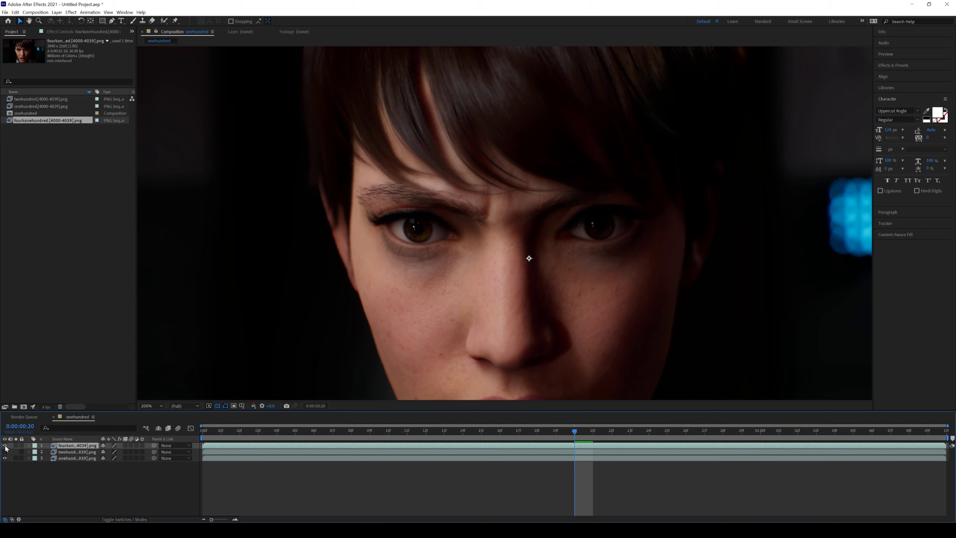
Import the fourktwohundred PNG sequence from Tutorial/1440 and add it as the top layer, showing the two hidden layers again.
double_click(83, 181)
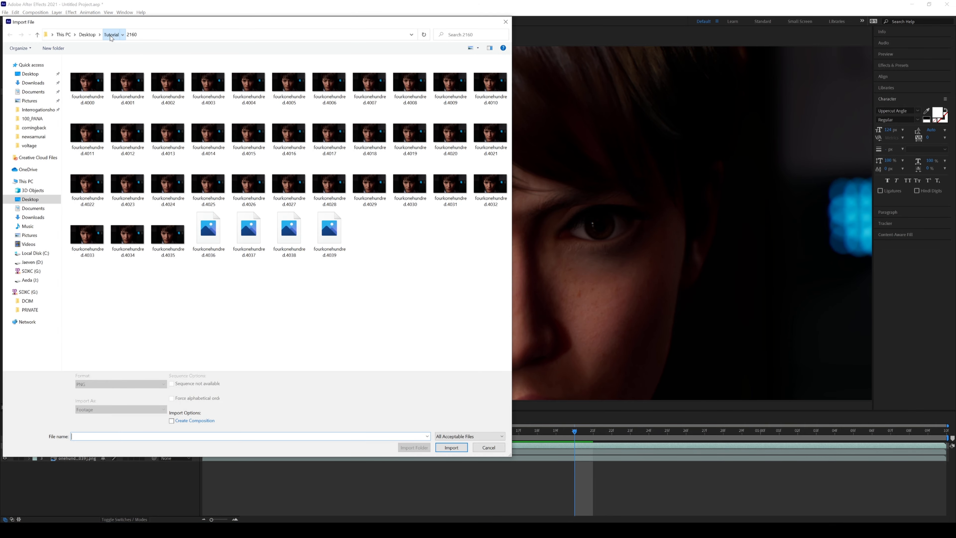
left_click(111, 35)
double_click(113, 90)
double_click(97, 81)
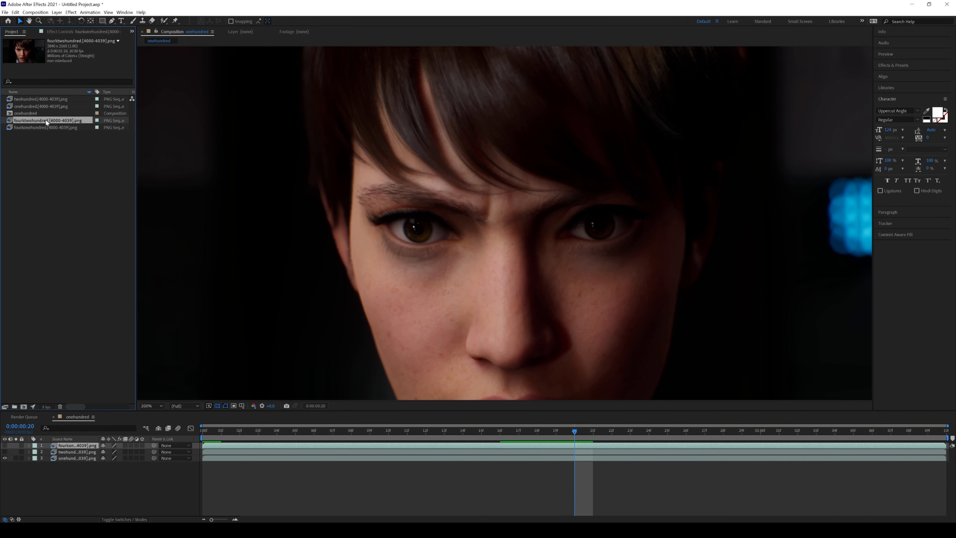
left_click_drag(4, 451, 5, 445)
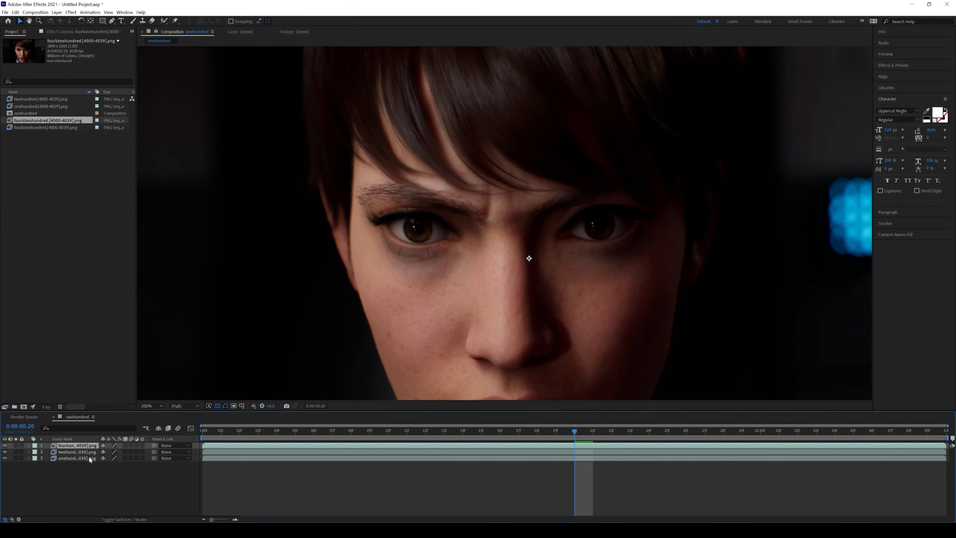
left_click_drag(37, 121, 91, 444)
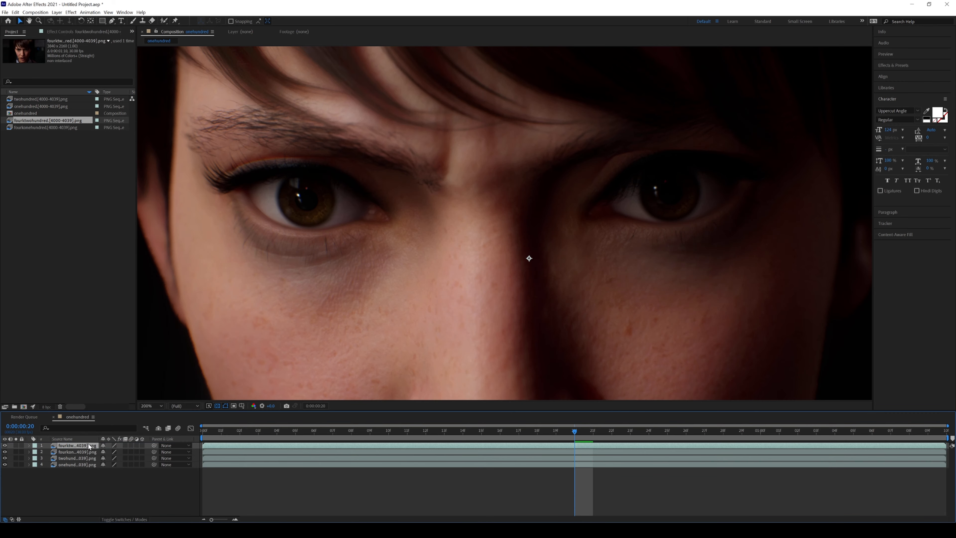
Scale the fourktwohundred layer to the composition size and compare it with the fourkonehundred render around the eyes by toggling its visibility.
right_click(87, 446)
middle_click_drag(503, 237, 477, 255)
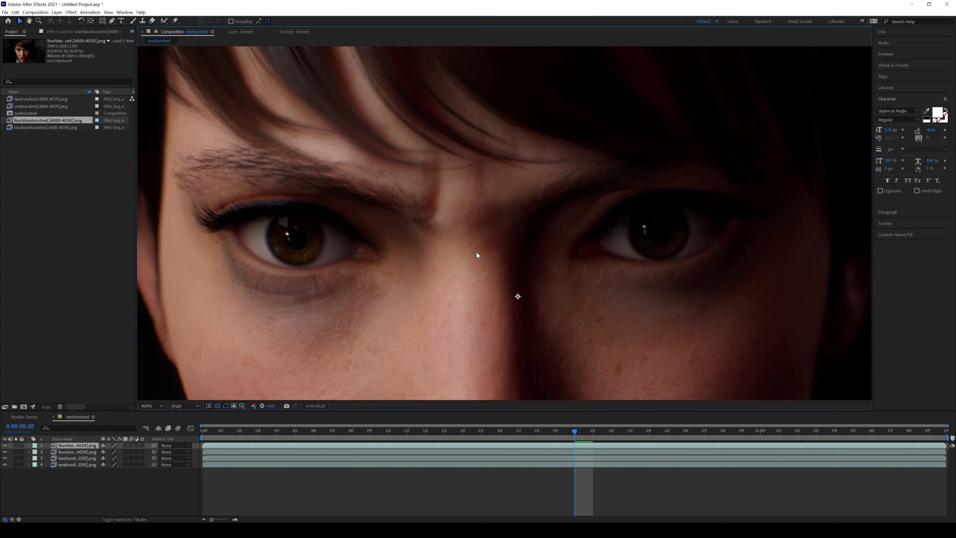
left_click(4, 446)
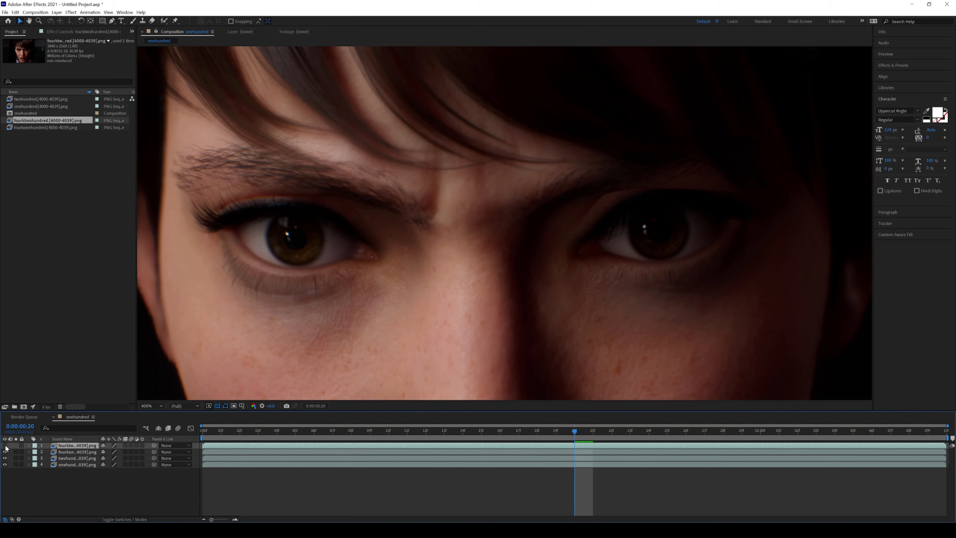
left_click(5, 445)
left_click(5, 445)
left_click(5, 446)
left_click(5, 446)
Compare the fourktwohundred and fourkonehundred renders across the whole face at 200% by repeatedly toggling the top layer's visibility.
scroll(463, 303, "down", 2)
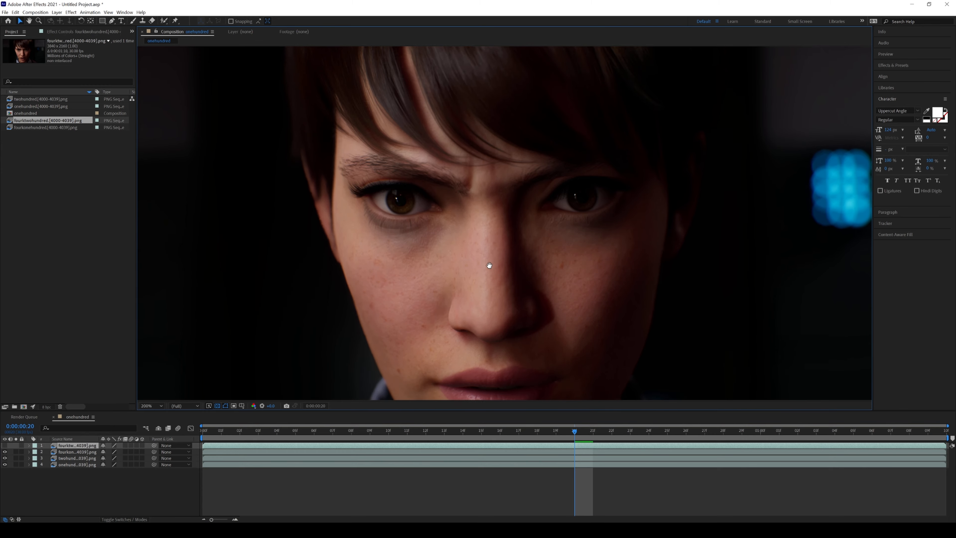
left_click(5, 445)
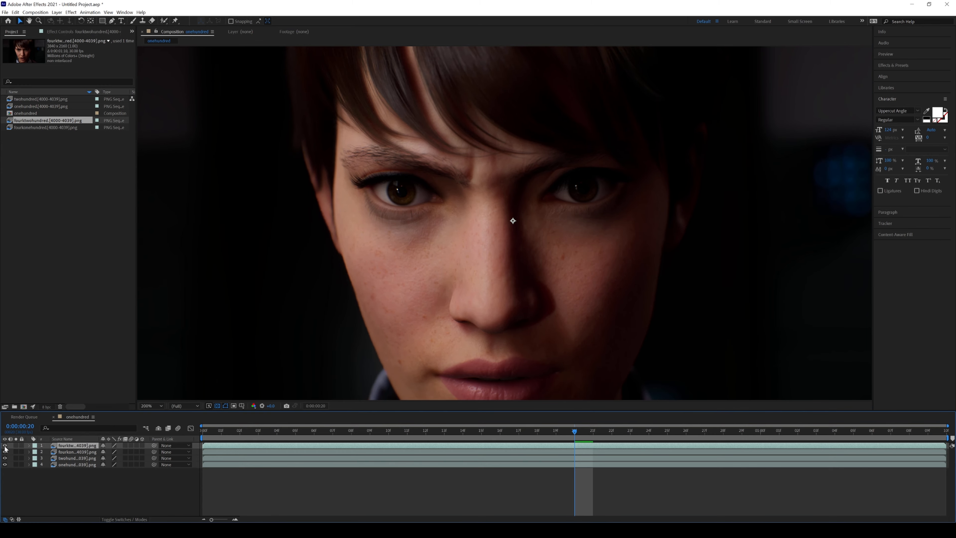
left_click(5, 445)
left_click(5, 446)
left_click(5, 446)
left_click(5, 446)
left_click(5, 446)
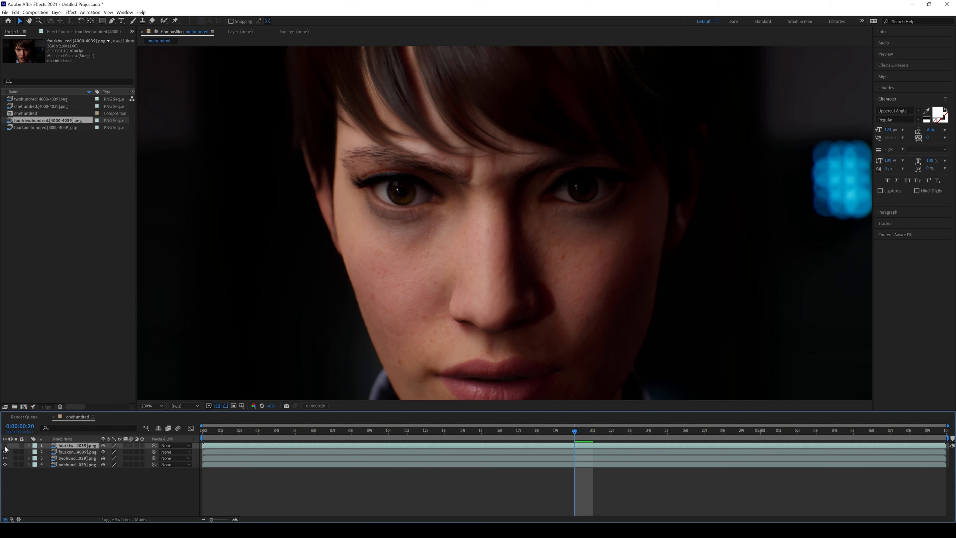
left_click(5, 445)
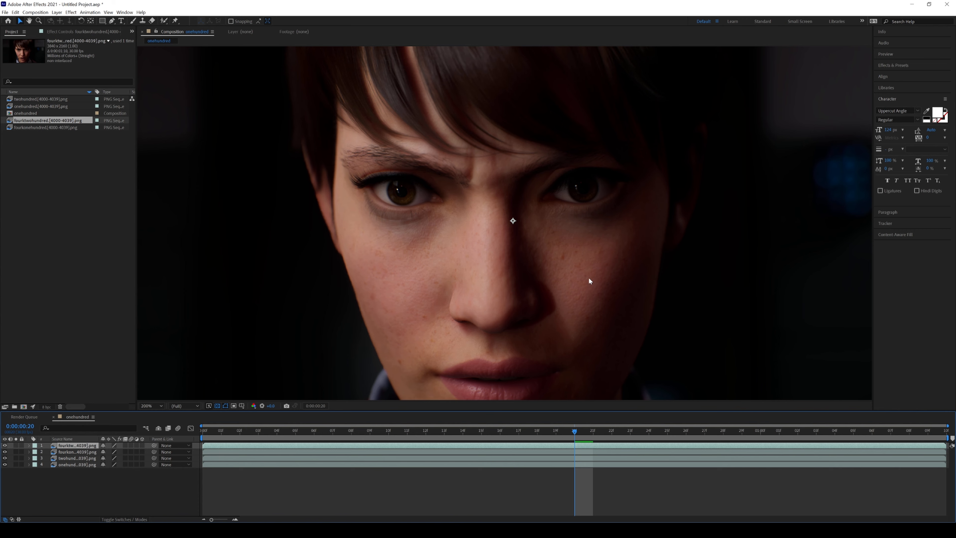
left_click(5, 445)
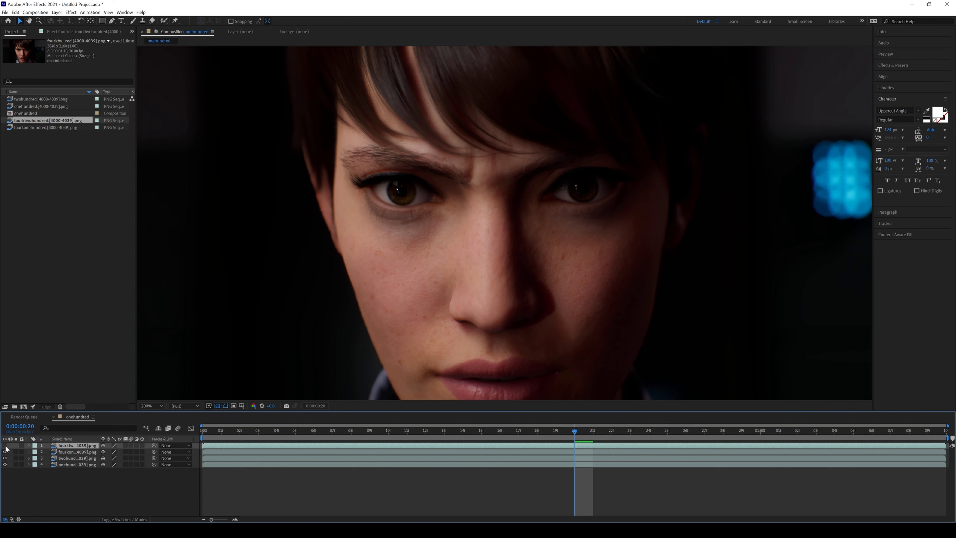
left_click(5, 445)
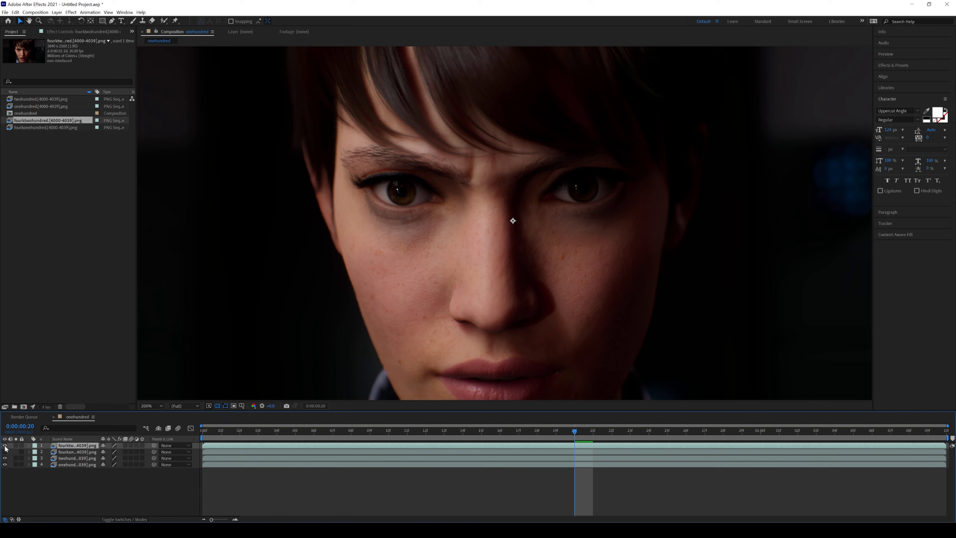
left_click(5, 446)
left_click(5, 446)
left_click(5, 445)
left_click(5, 445)
left_click(5, 446)
left_click(5, 445)
left_click(5, 445)
left_click(5, 446)
left_click(5, 445)
left_click(5, 445)
Hide the fourkonehundred and twohundred layers and compare the fourktwohundred render with the onehundred render by toggling the top layer.
left_click(5, 458)
left_click(5, 445)
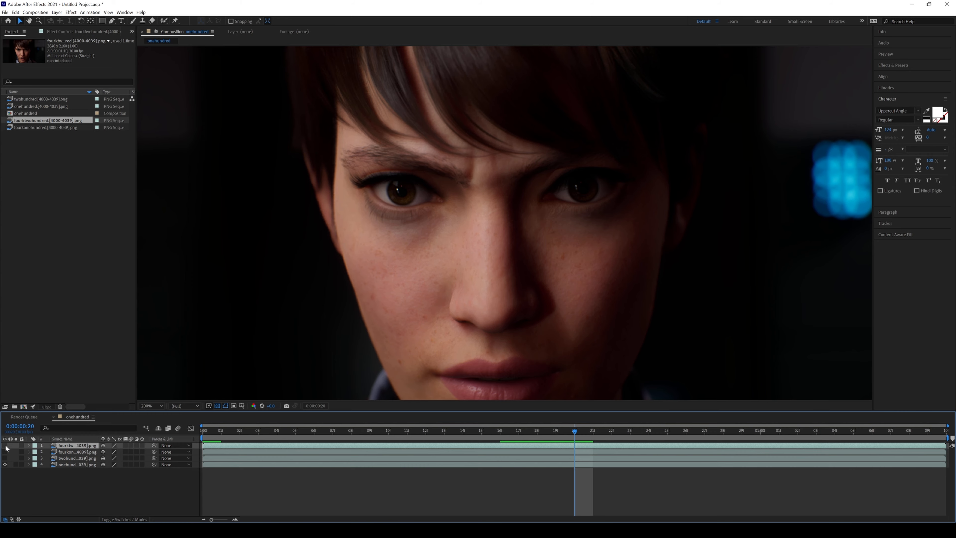
left_click(5, 445)
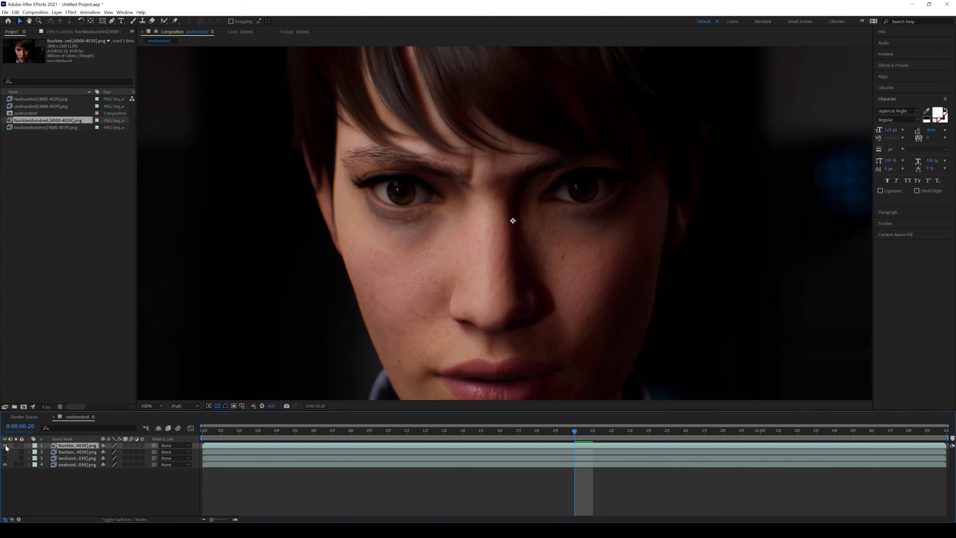
key("comma")
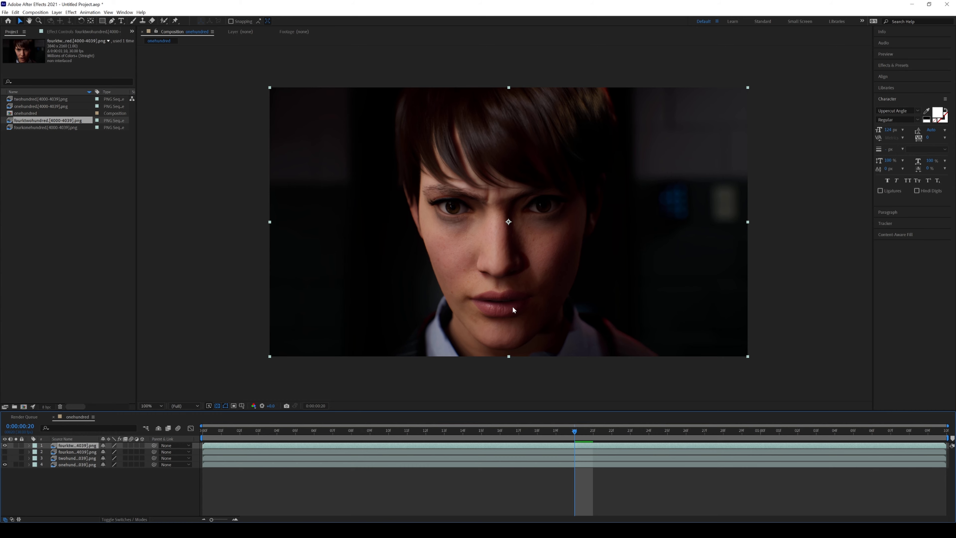
key("period")
left_click(5, 446)
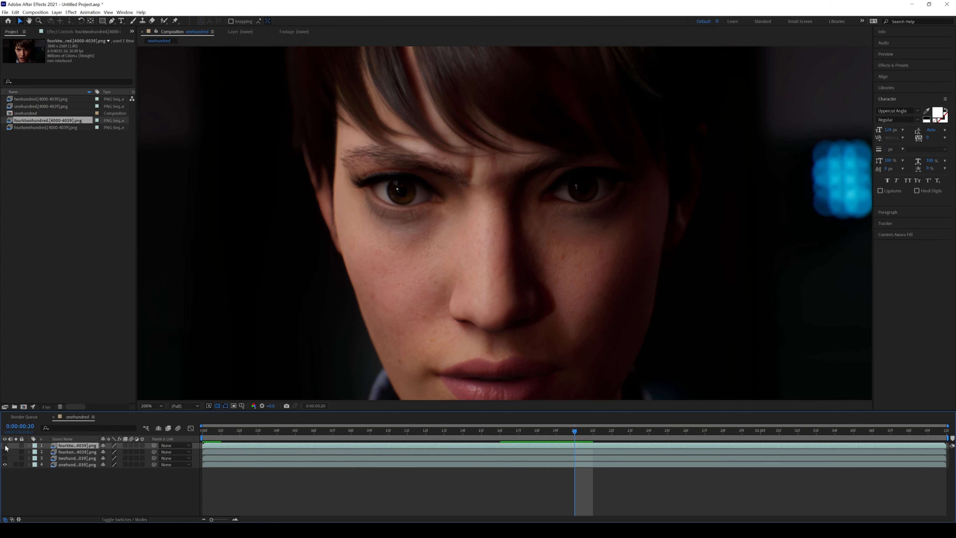
left_click(5, 445)
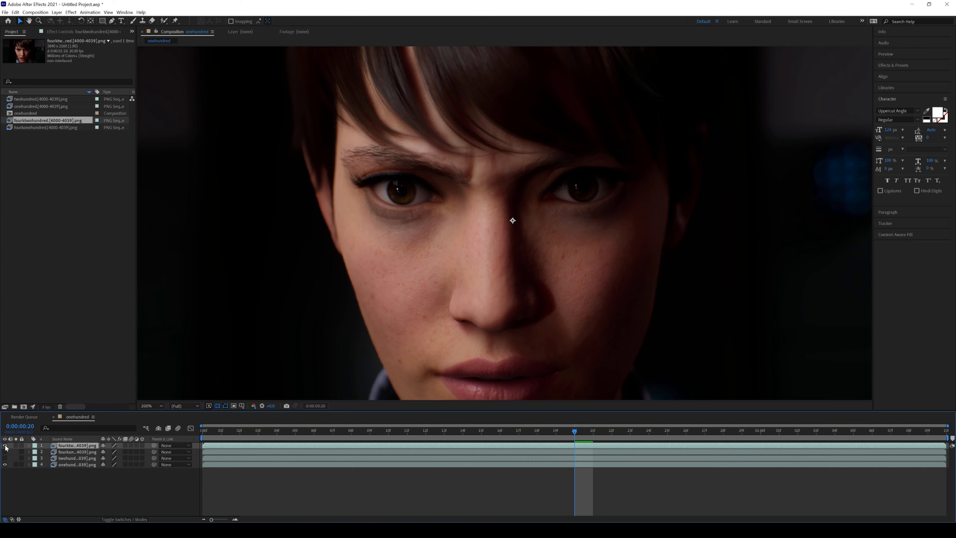
left_click(5, 446)
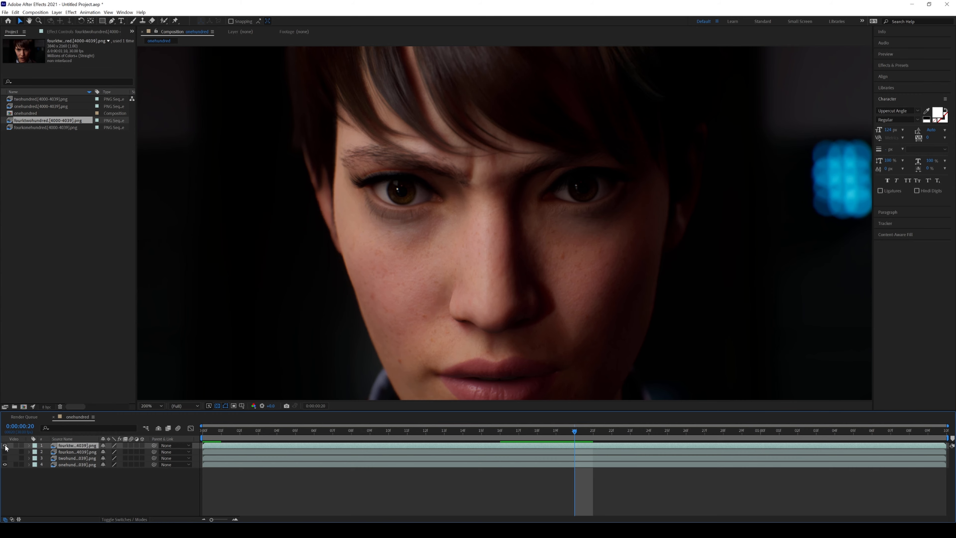
left_click(5, 446)
Compare the fourktwohundred and onehundred renders at 100% and 200% magnification, leaving the fourktwohundred layer visible.
key("comma")
key("period")
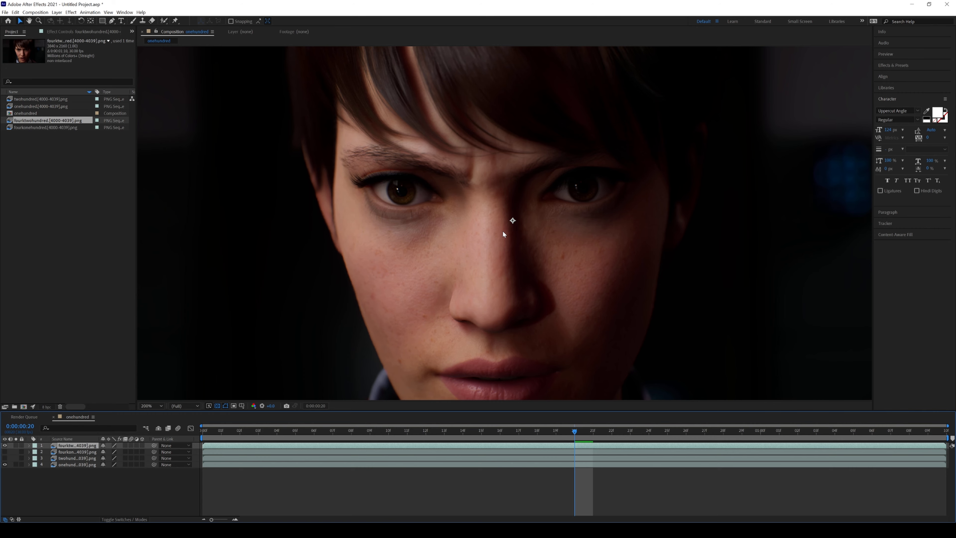
key("comma")
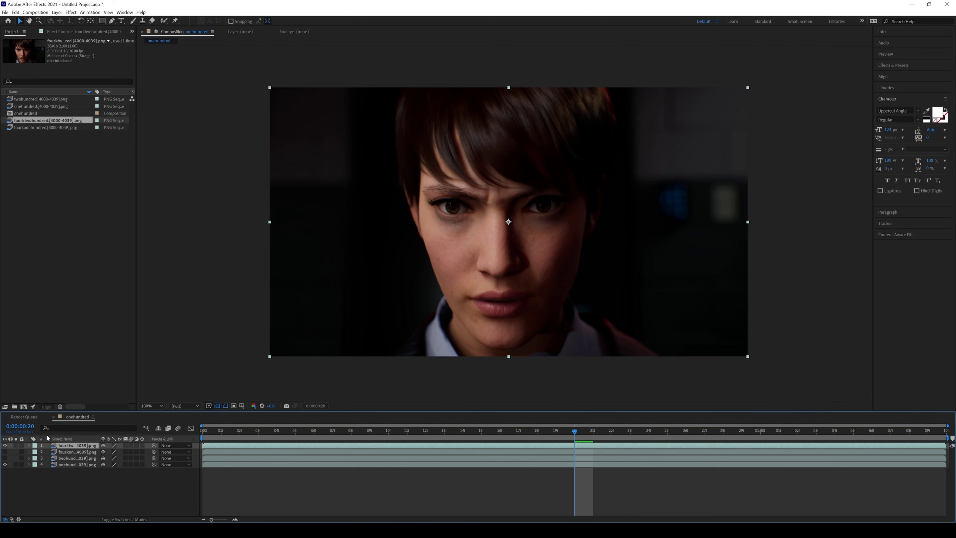
left_click(5, 445)
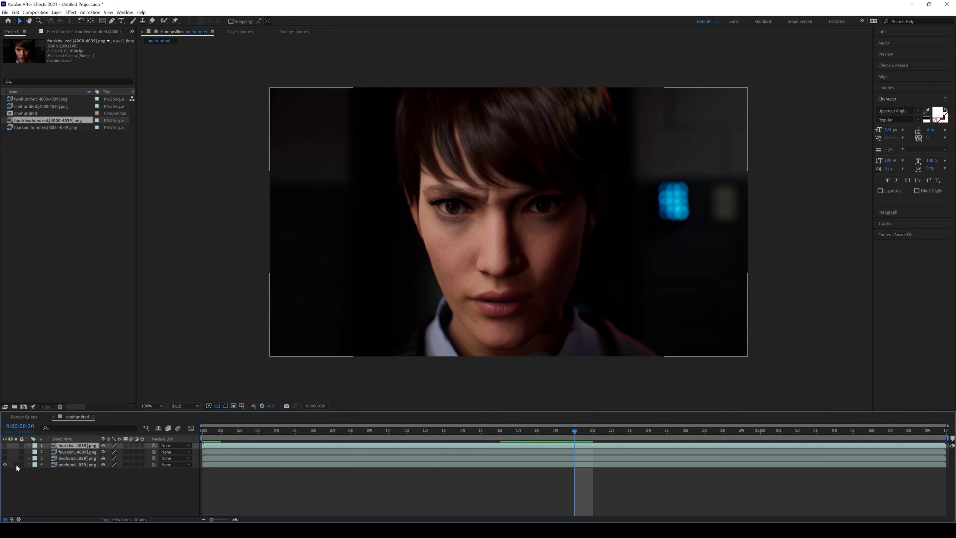
key("period")
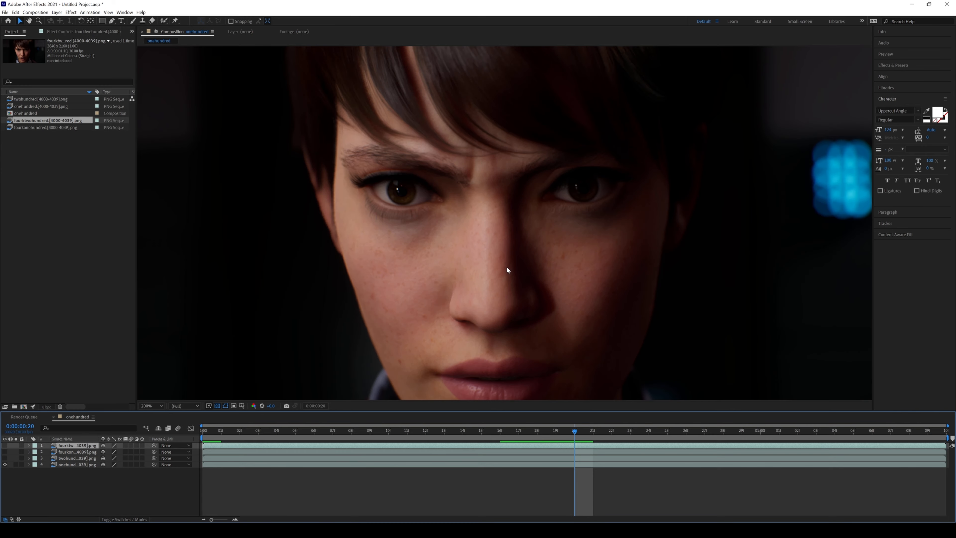
key("comma")
key("ctrl+z")
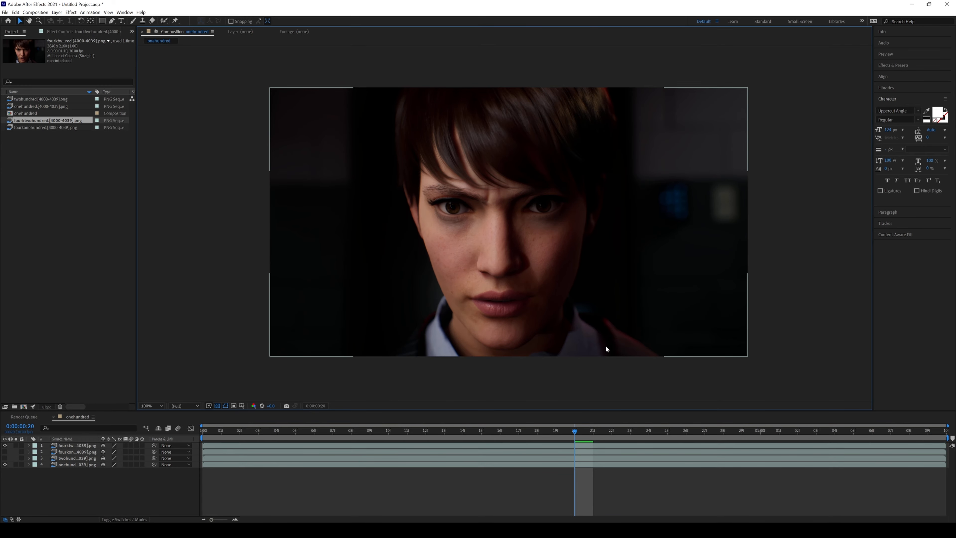